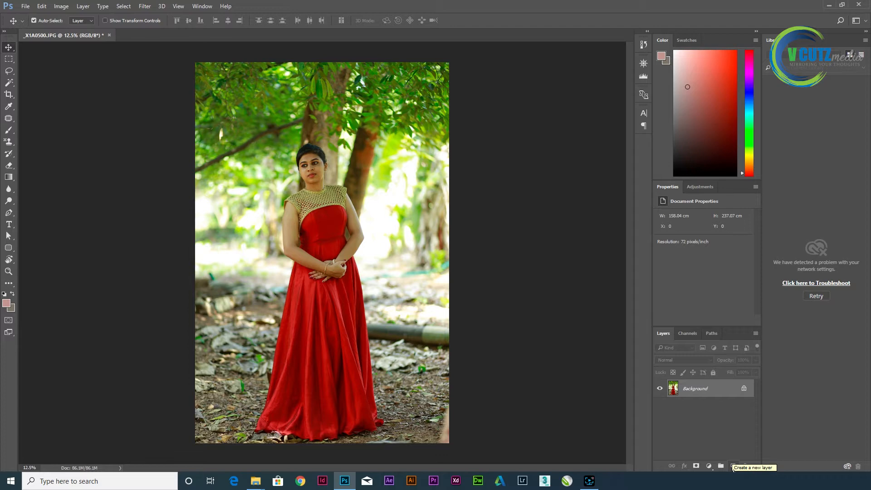
Duplicate the Background layer and apply the Average blur filter to the copy
key("ctrl+j")
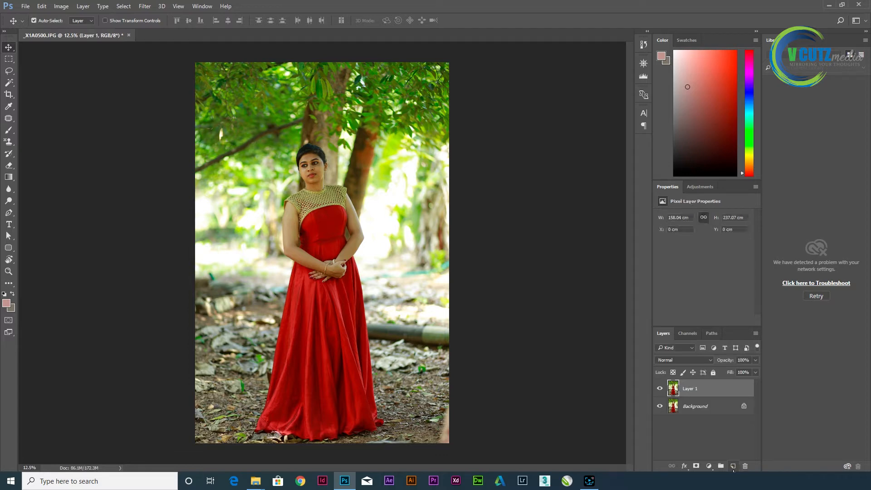
left_click(145, 6)
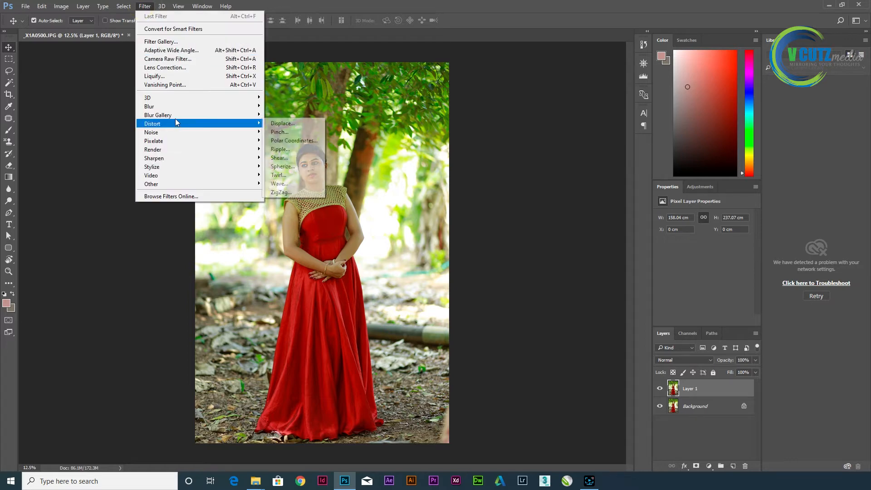
left_click(183, 110)
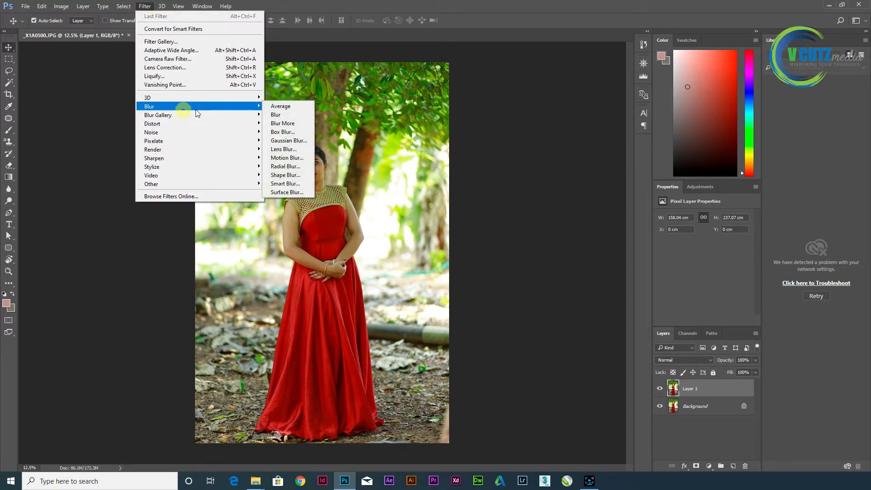
left_click(286, 107)
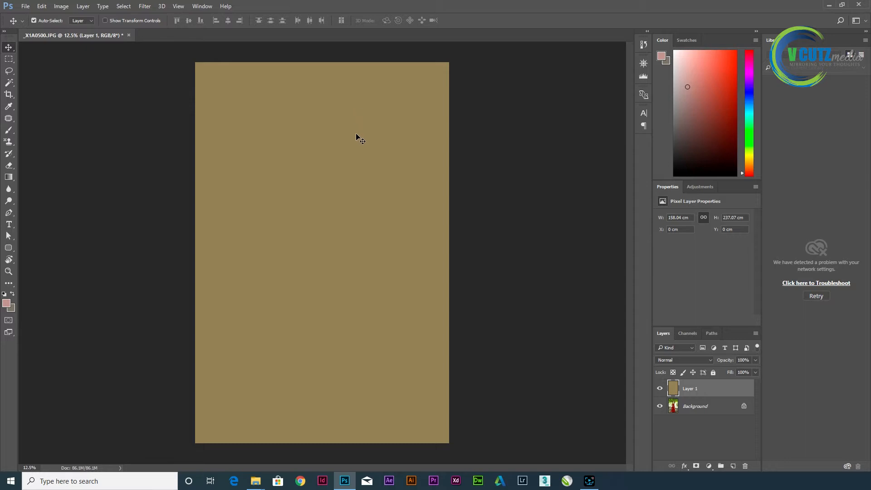
Preview the blend modes from Dissolve to Darker Color on the averaged layer and set it to Soft Light
left_click(677, 358)
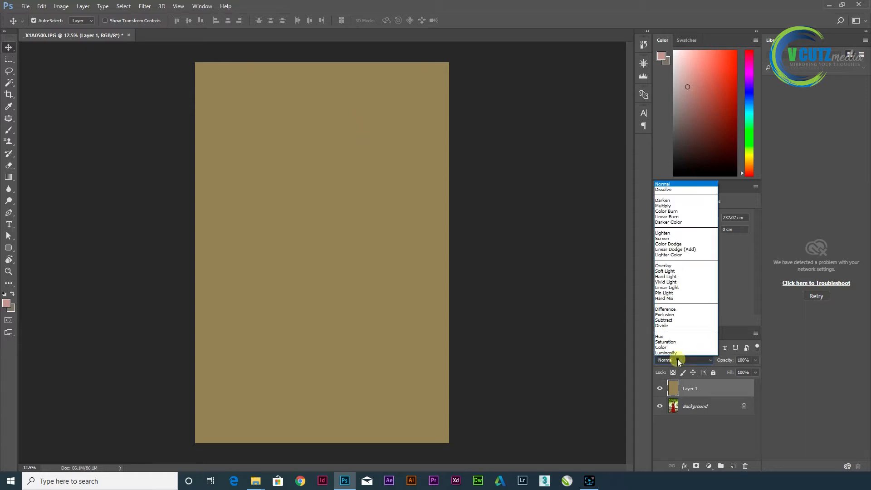
left_click(668, 190)
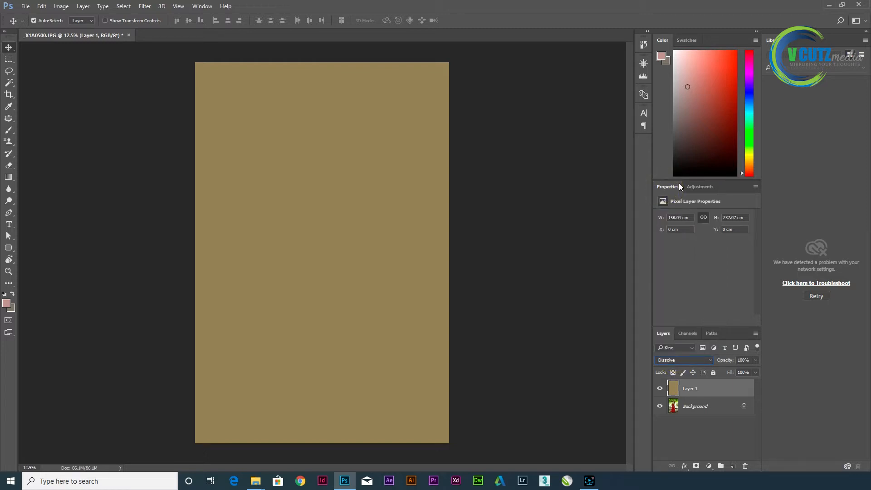
key("Down")
key("Down")
key("Down")
key("Down")
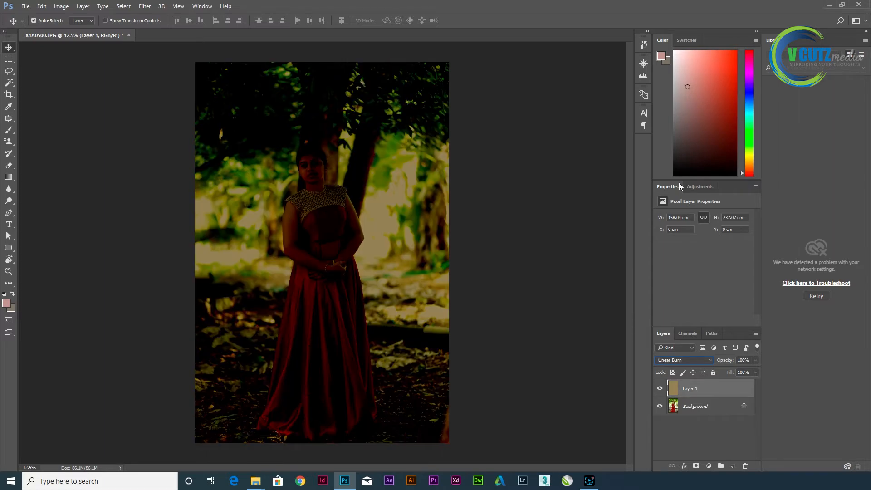
key("Down")
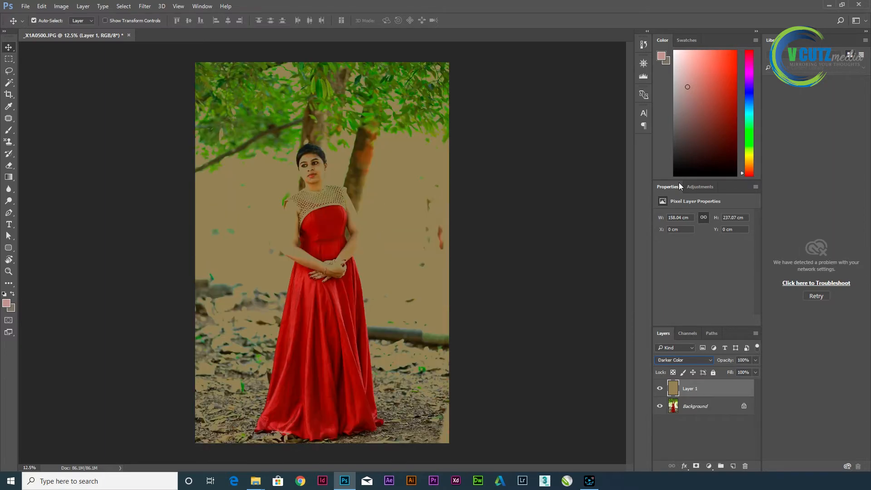
left_click(690, 362)
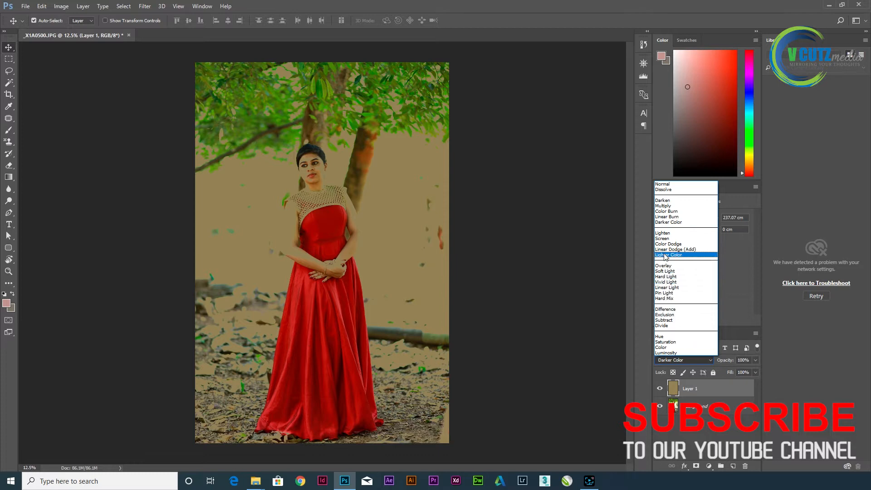
left_click(670, 272)
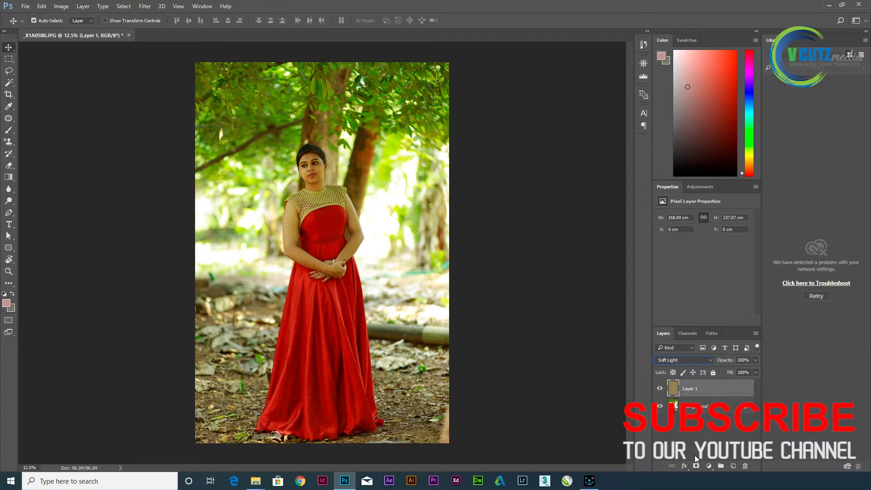
Toggle the averaged layer's visibility to compare the photo with and without it, and delete the layer
left_click(661, 389)
left_click(660, 390)
left_click(661, 389)
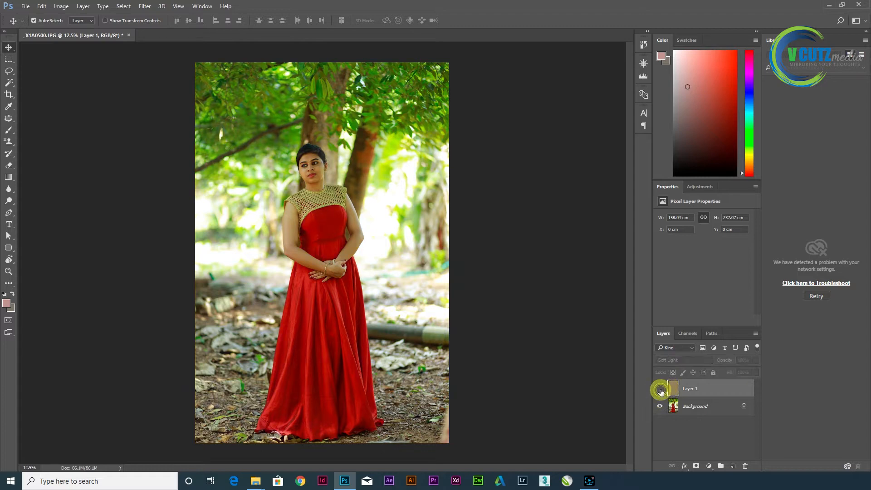
left_click(660, 390)
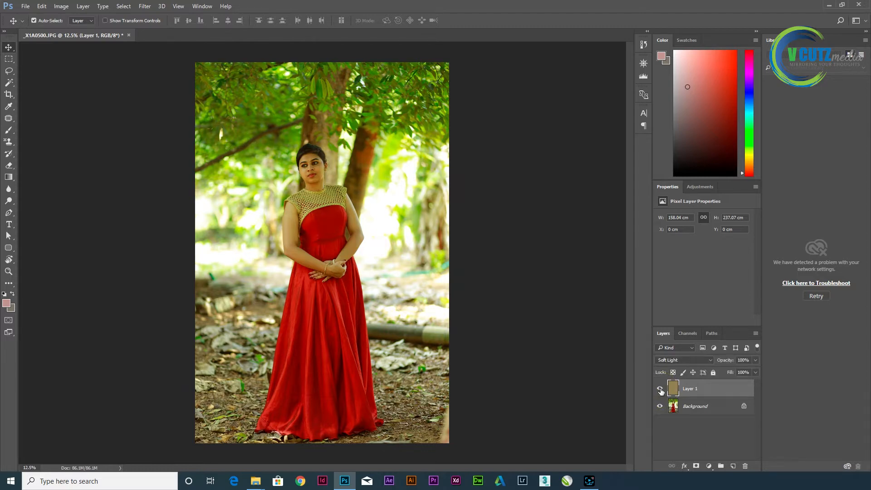
key("Delete")
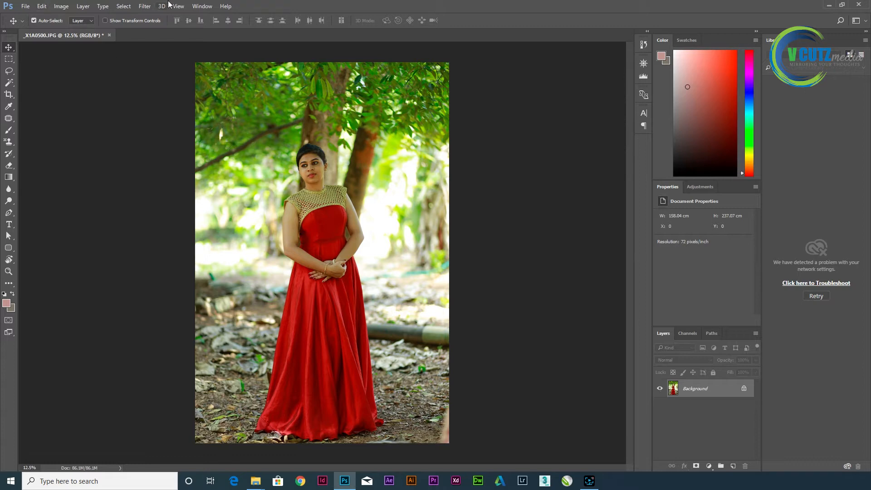
Apply the basic Blur filter twice to the Background layer
left_click(145, 6)
mouse_move(236, 107)
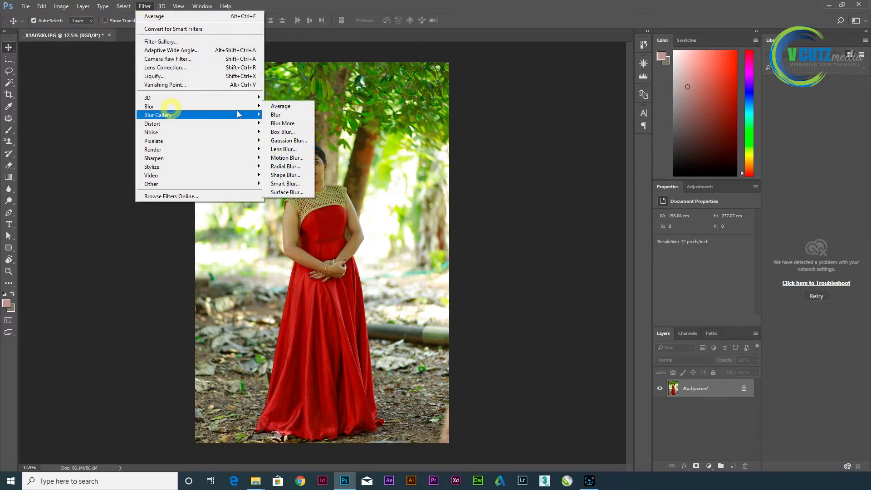
left_click(287, 116)
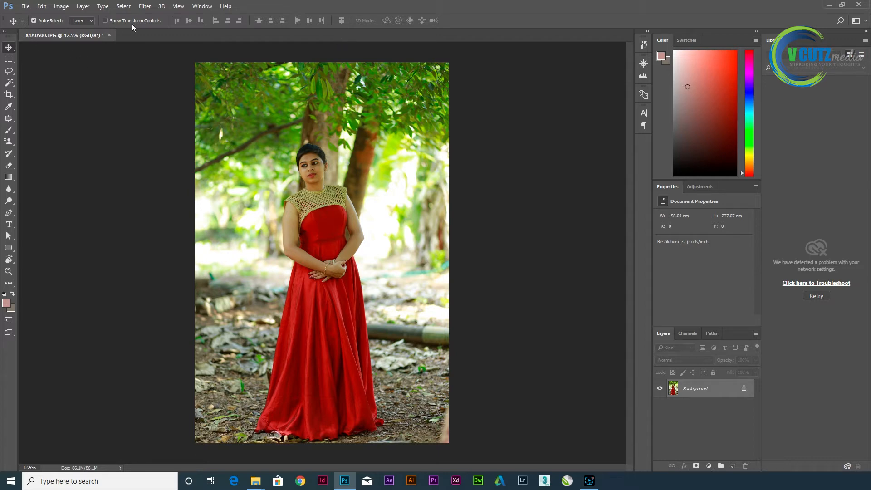
left_click(150, 7)
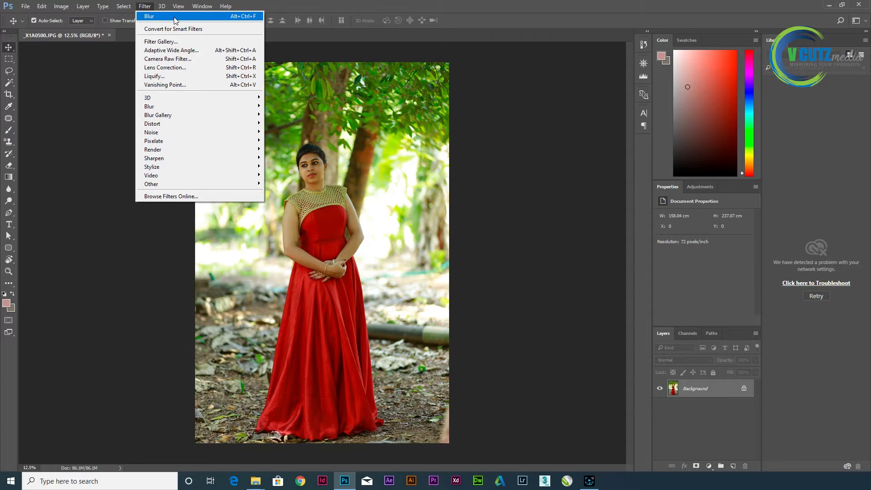
left_click(167, 16)
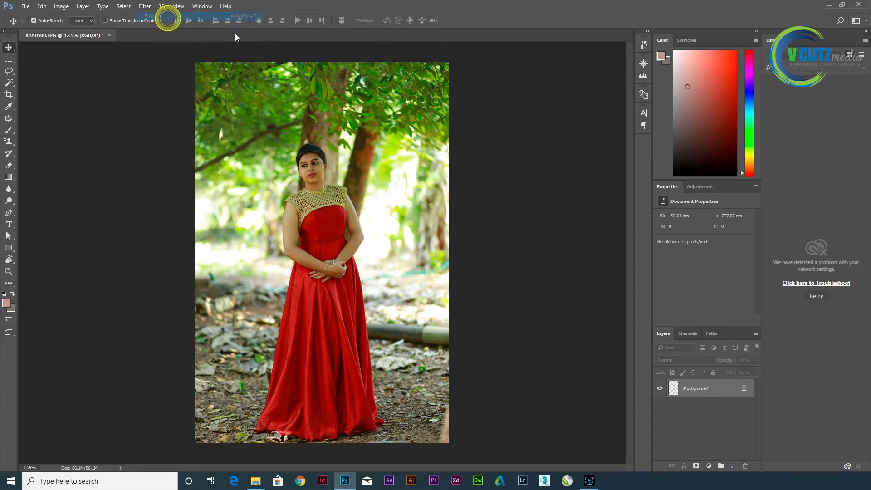
key("ctrl")
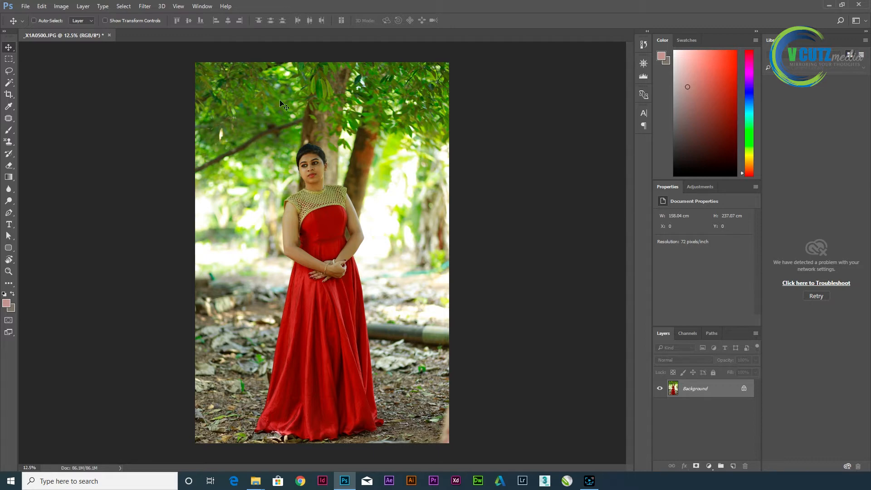
Apply the Blur More filter to the Background layer with the woman's face and upper body in close view
key("ctrl")
scroll(274, 130, "up", 2)
scroll(304, 156, "up", 3)
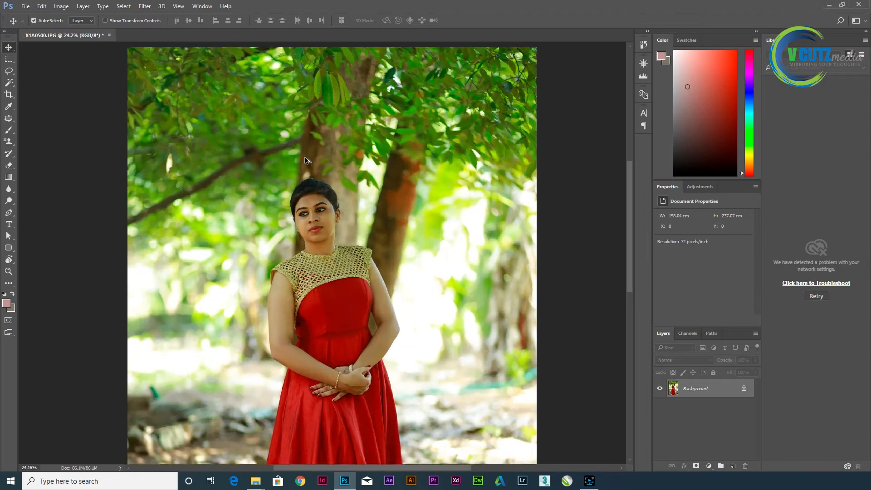
left_click(144, 6)
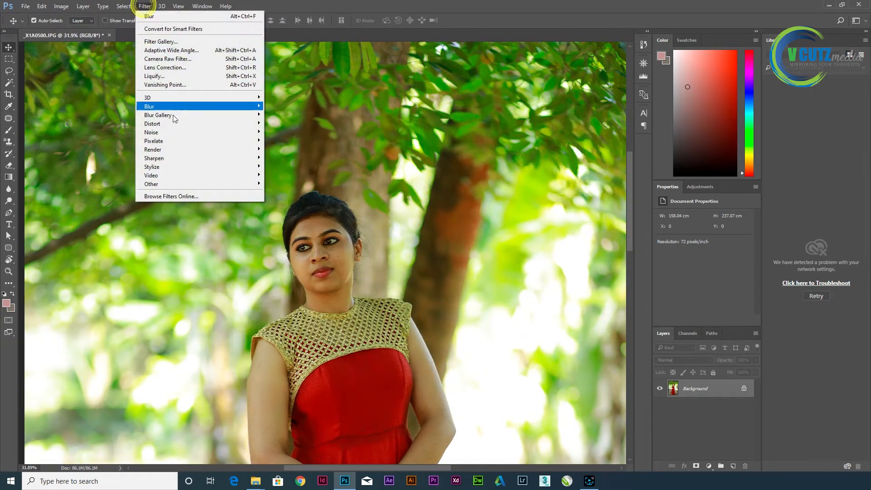
mouse_move(183, 107)
left_click(302, 124)
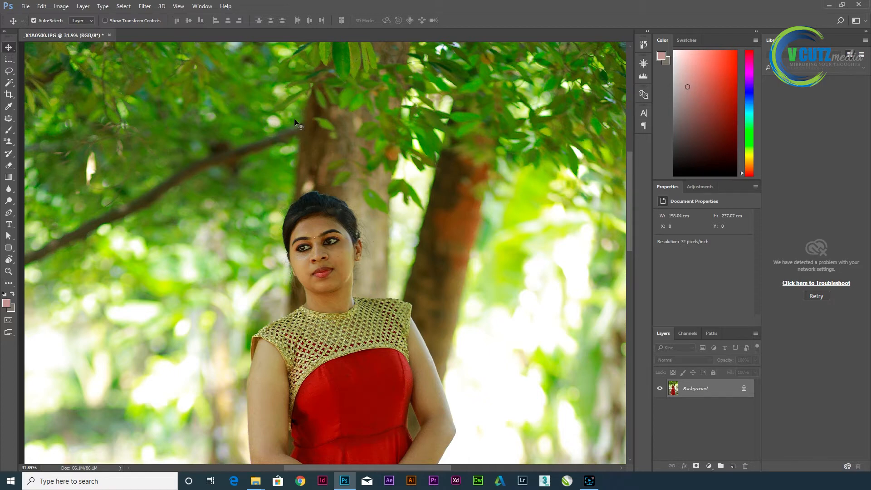
Undo the Blur More filter on the Background layer
key("ctrl")
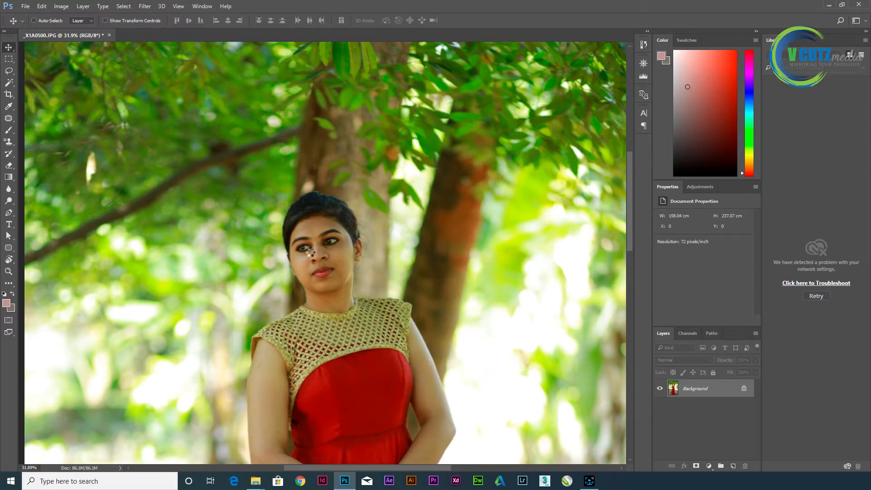
key("ctrl+f")
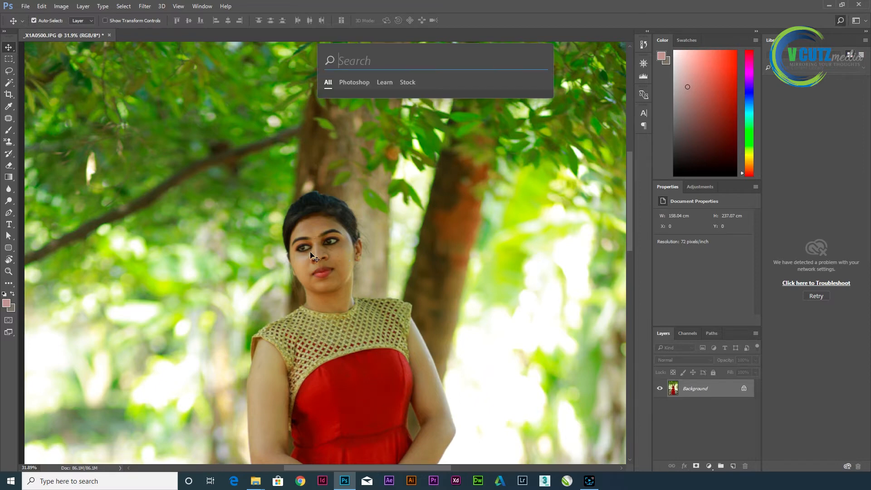
left_click(331, 246)
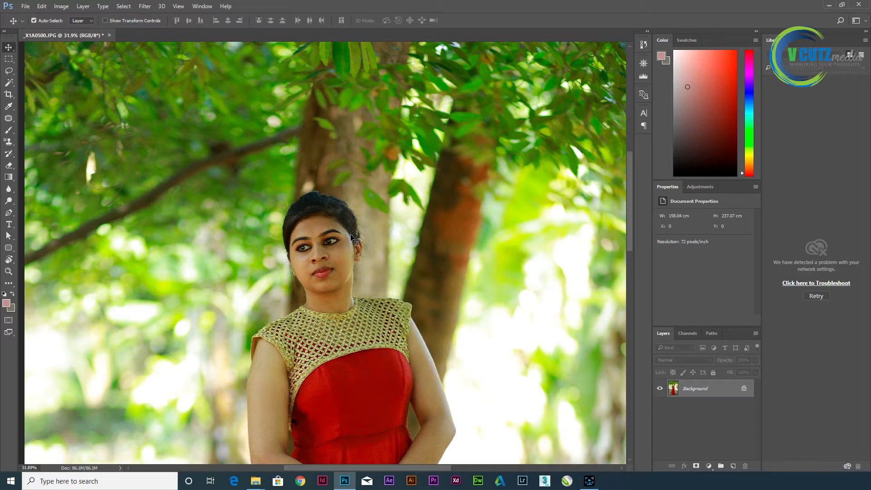
key("ctrl")
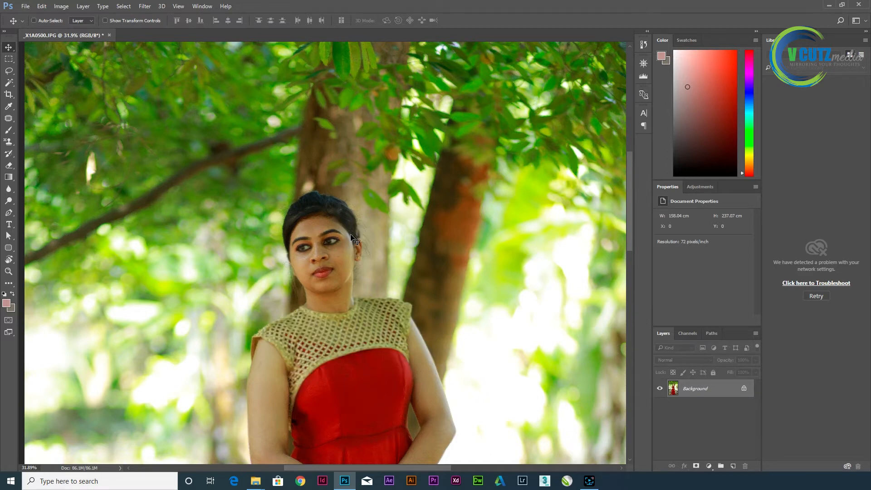
key("ctrl+z")
Preview the Box Blur filter on the photo with radii of 34 and 75 pixels, and cancel it
left_click(144, 6)
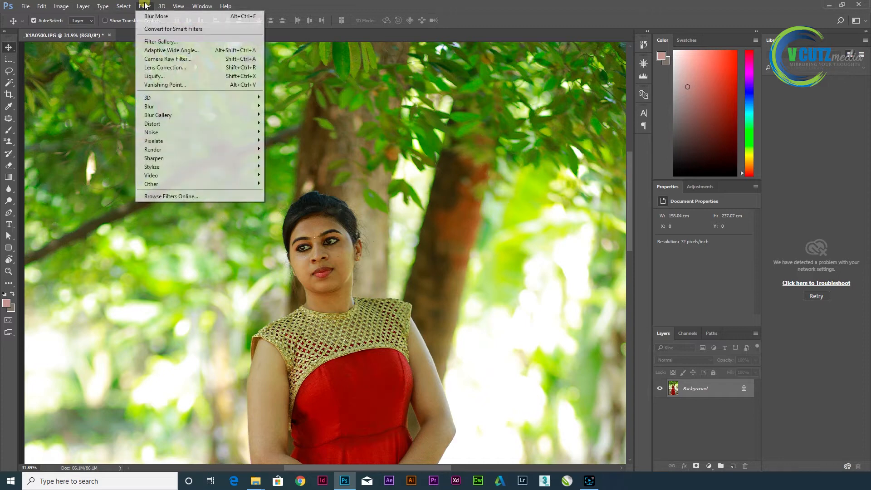
mouse_move(173, 107)
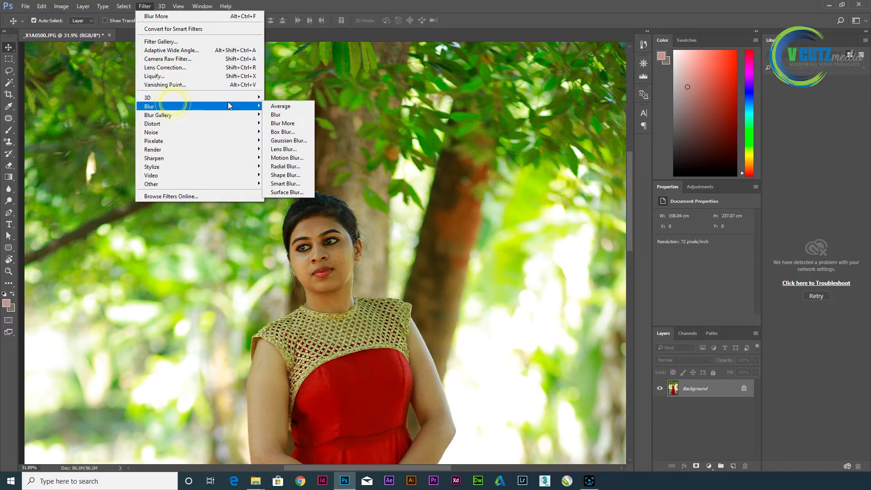
left_click(293, 132)
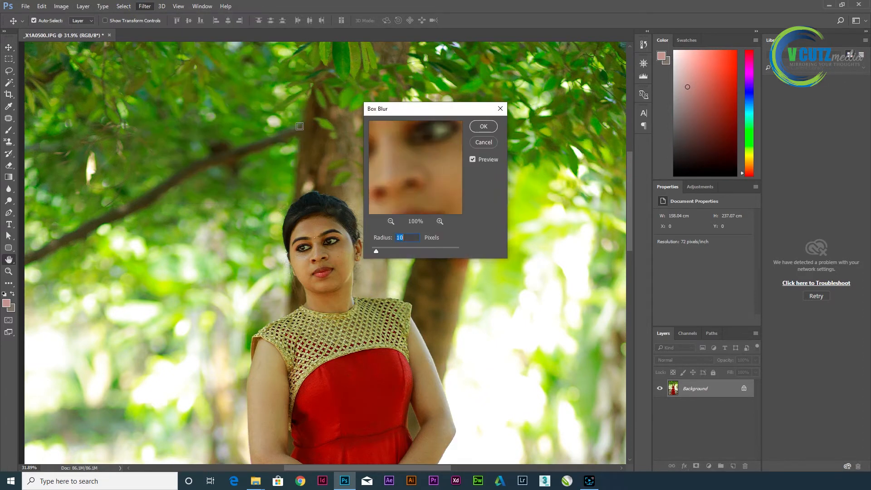
left_click_drag(418, 112, 578, 97)
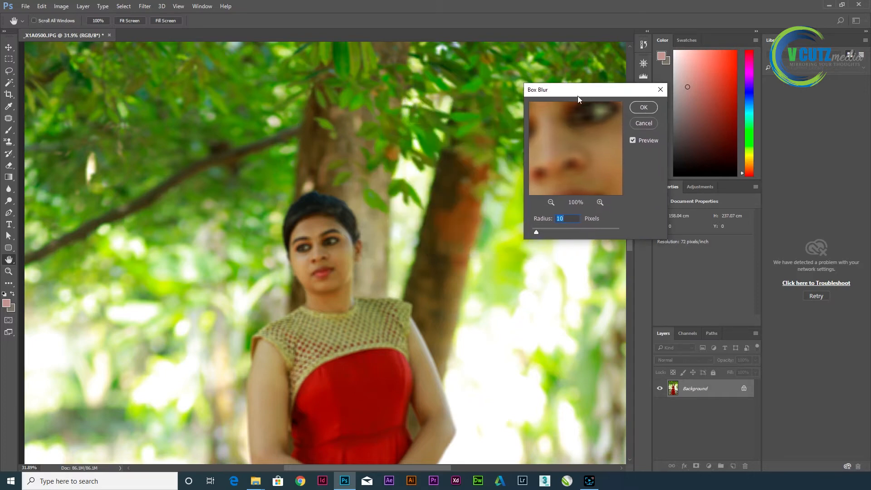
left_click_drag(538, 233, 553, 232)
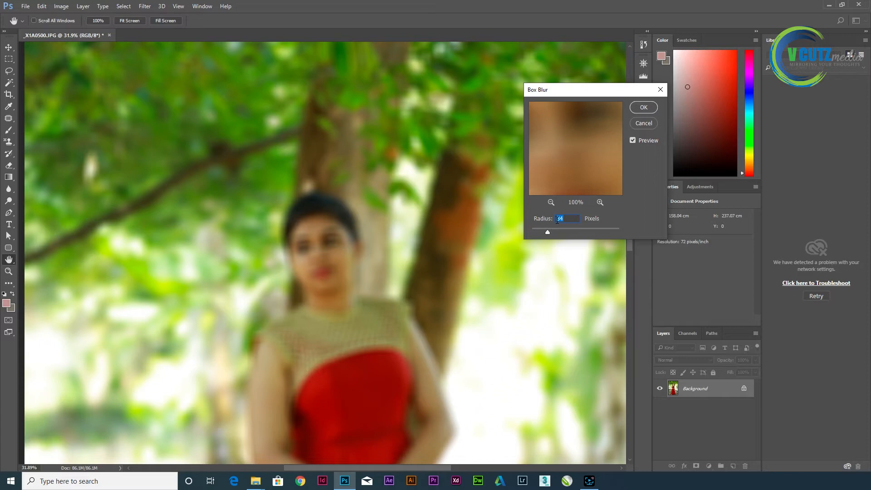
left_click_drag(548, 232, 560, 233)
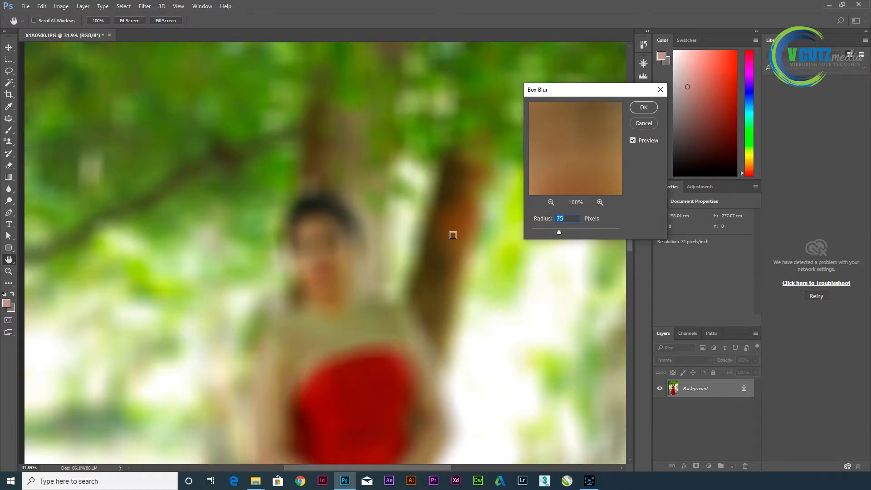
left_click_drag(557, 234, 535, 234)
left_click(642, 127)
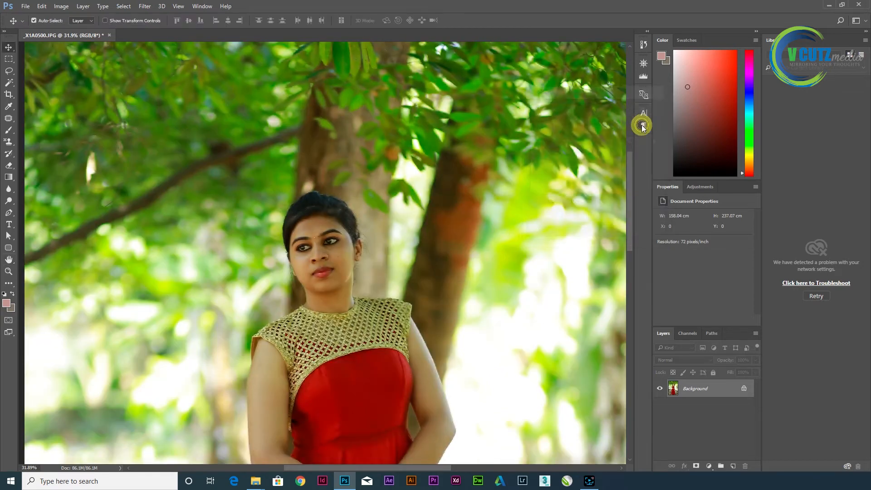
Preview the Gaussian Blur filter on the photo with radii of 8.8 and 0.1 pixels, and cancel it
left_click(144, 6)
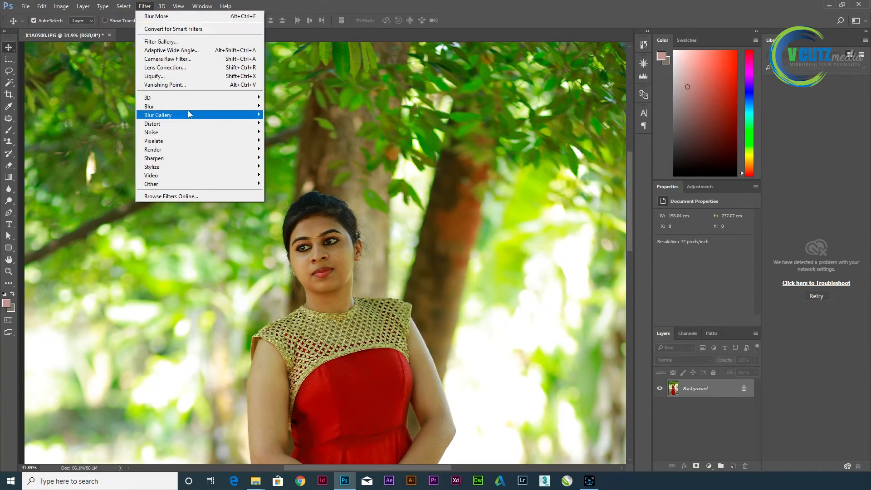
mouse_move(188, 108)
left_click(288, 141)
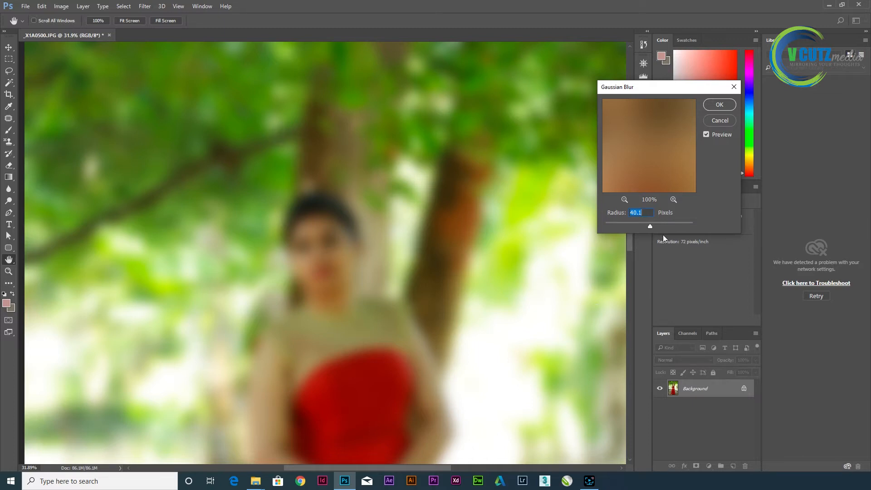
left_click_drag(651, 226, 637, 231)
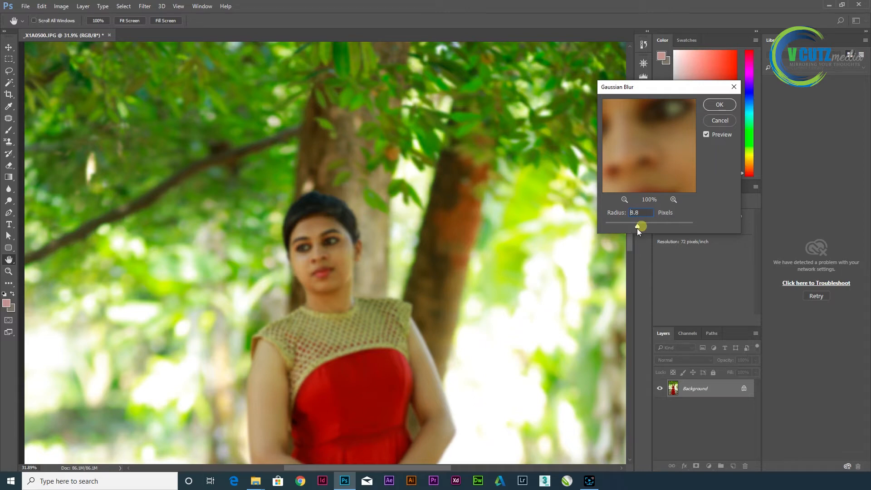
left_click_drag(638, 228, 605, 226)
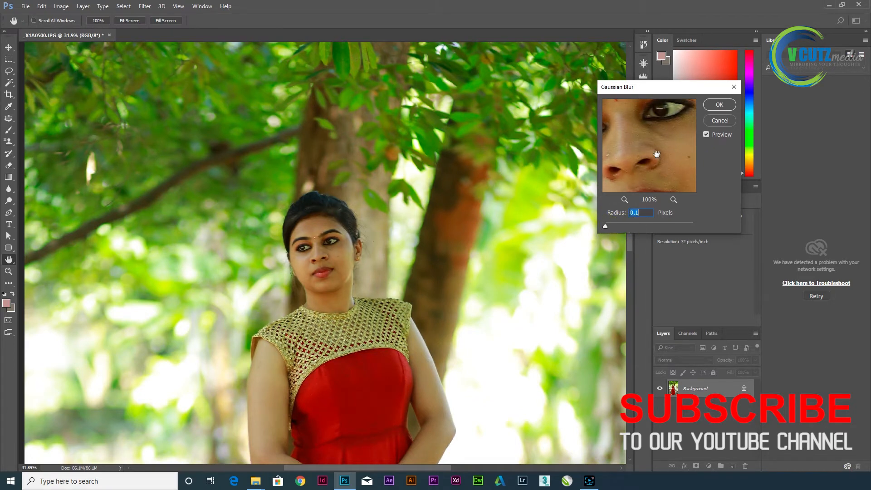
left_click(717, 120)
left_click(142, 6)
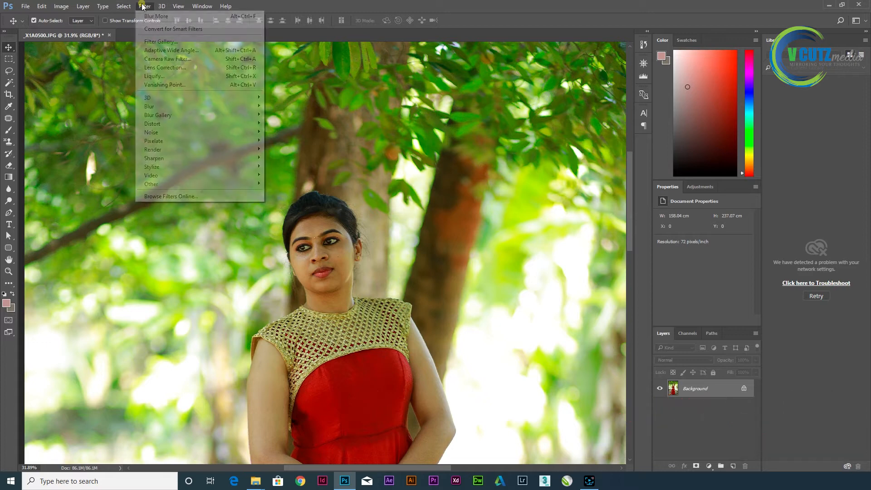
mouse_move(247, 106)
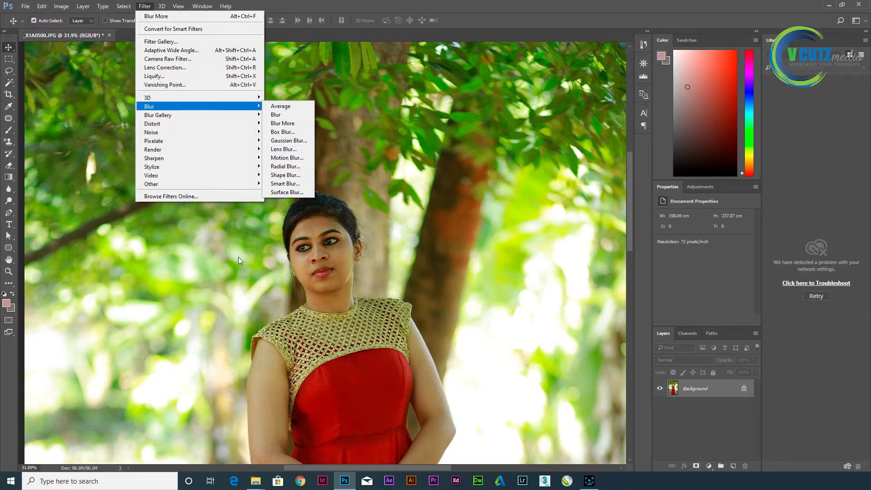
left_click(301, 159)
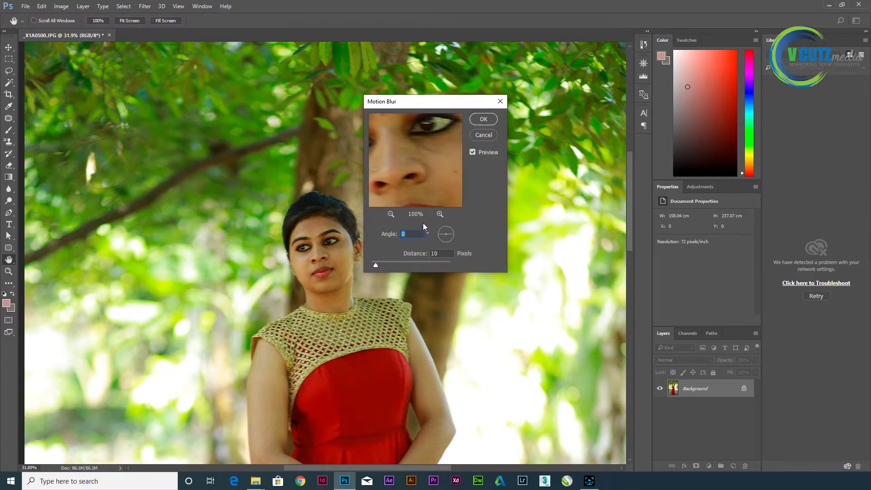
left_click_drag(458, 108, 579, 144)
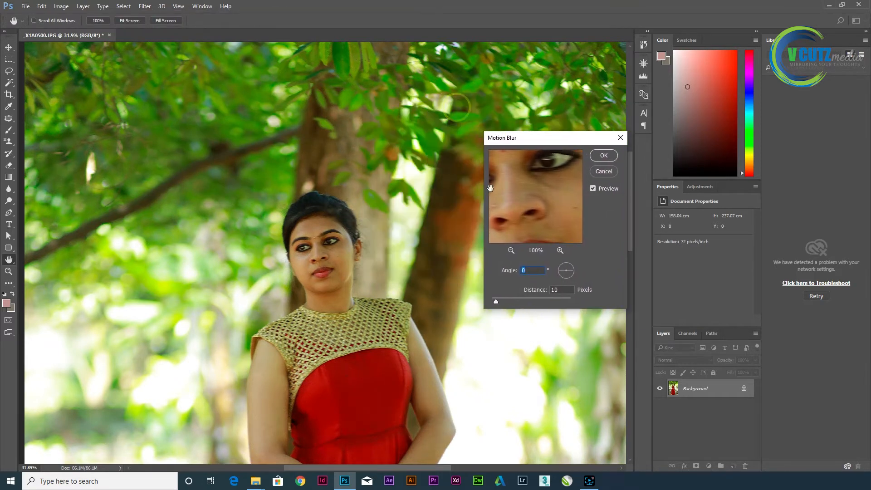
left_click(590, 173)
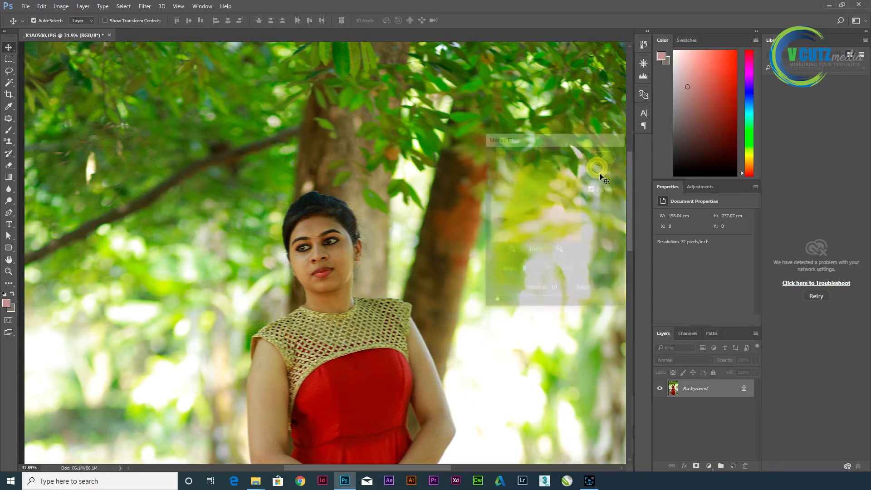
Preview Motion Blur on the whole photo at an angle of 0° and a distance of 278 pixels, and cancel it
key("ctrl+0")
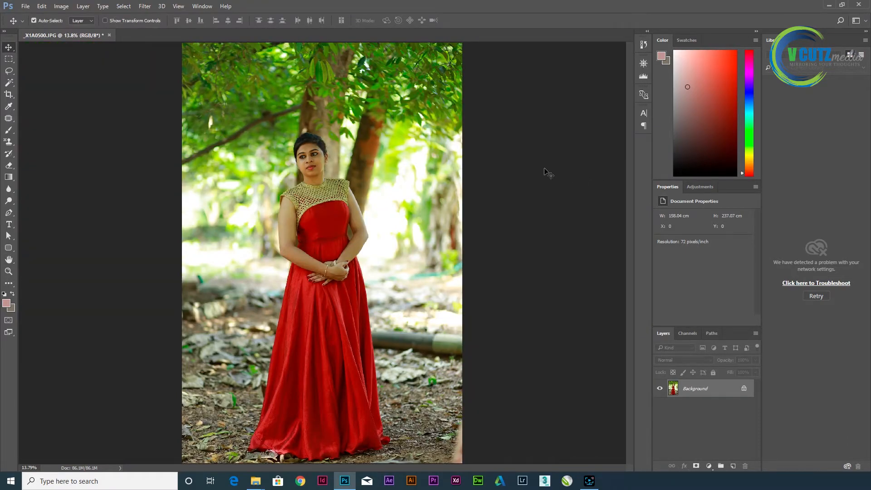
left_click(145, 7)
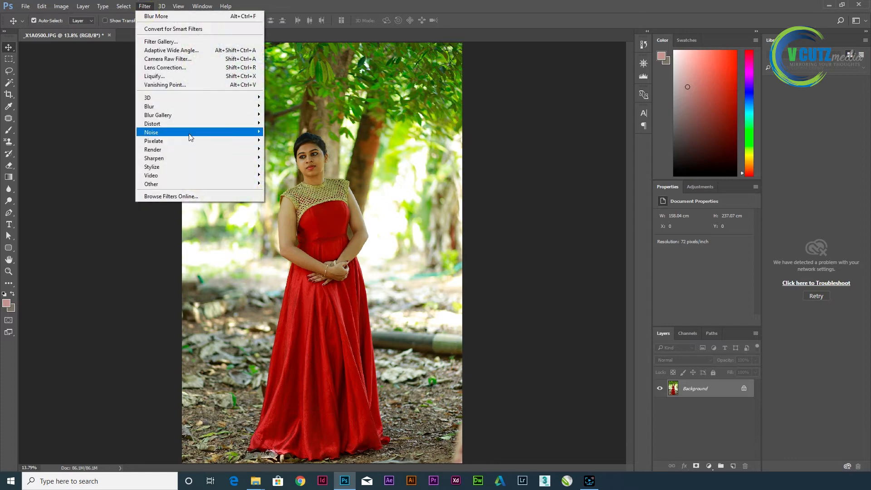
mouse_move(198, 115)
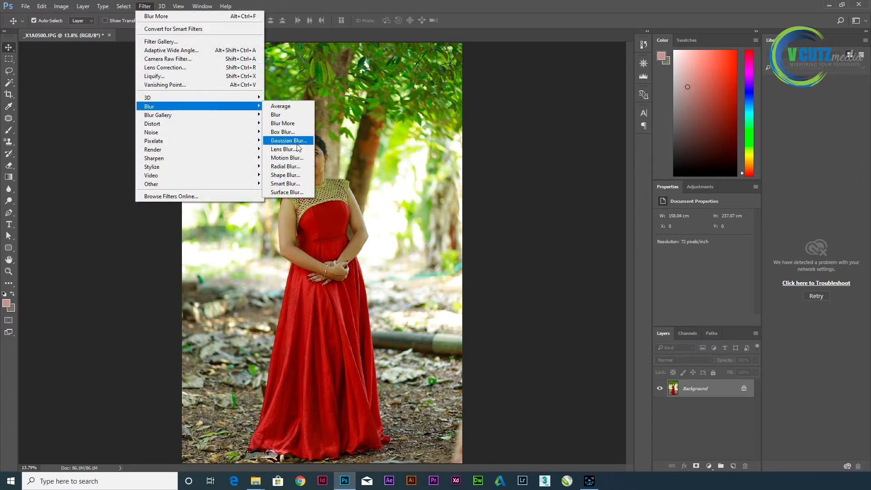
left_click(295, 157)
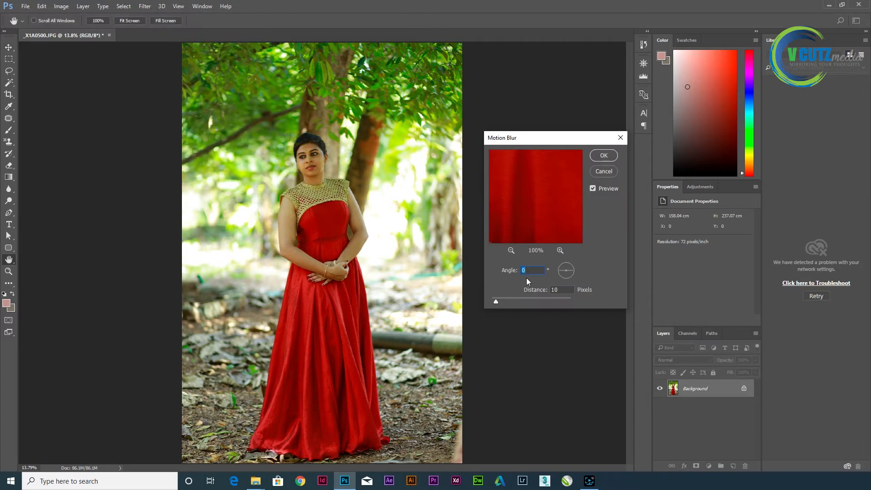
left_click_drag(498, 301, 544, 299)
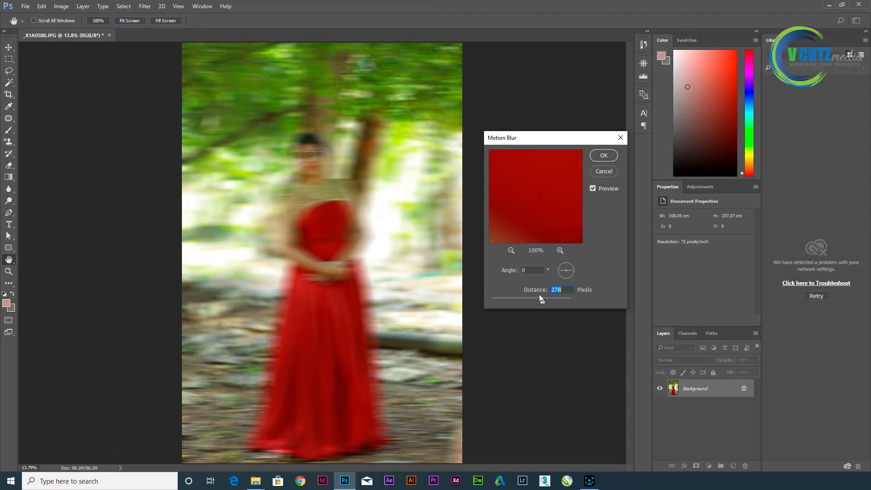
left_click(608, 171)
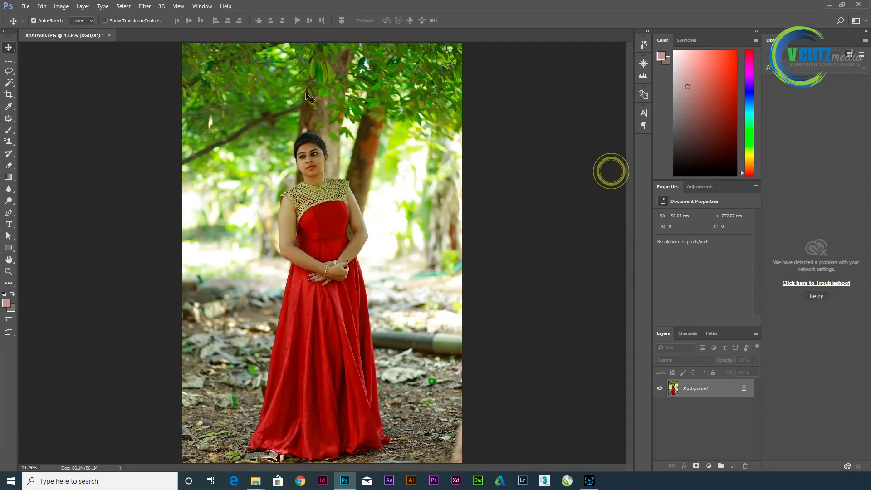
Apply a Radial Blur with a raised amount, Spin method and Good quality to the Background layer, and undo it
left_click(143, 6)
mouse_move(190, 108)
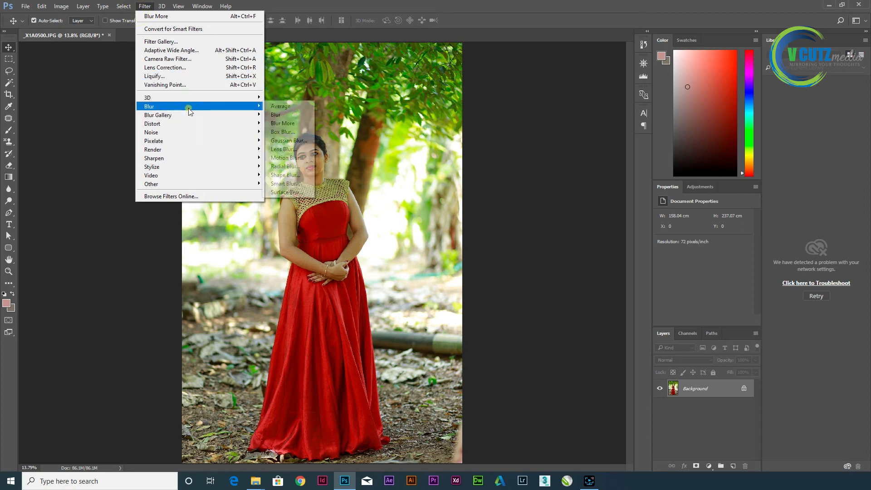
left_click(300, 167)
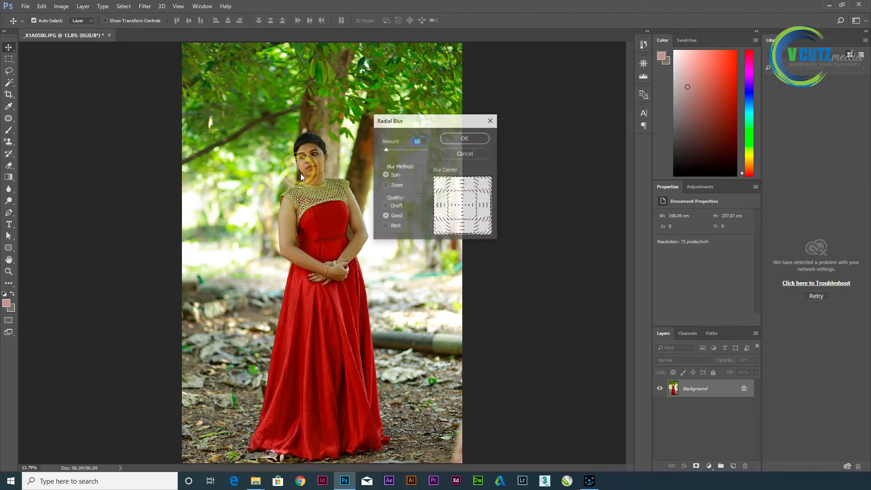
left_click(406, 150)
left_click(473, 140)
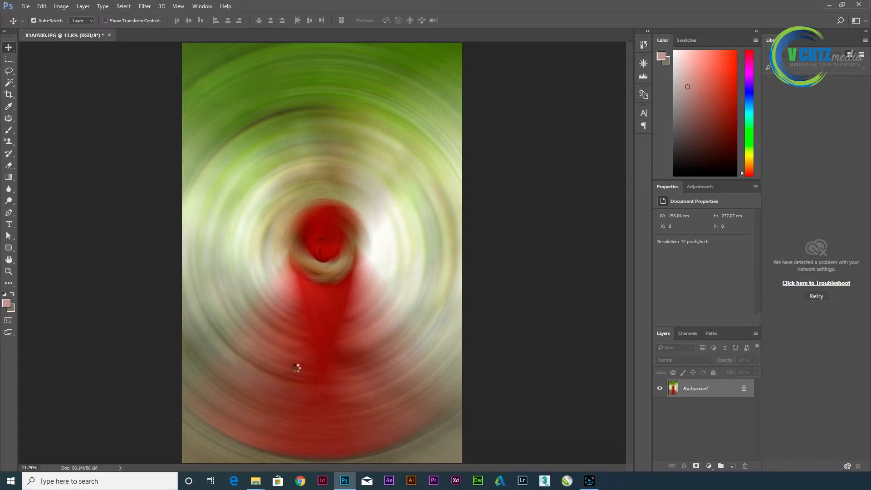
key("ctrl+z")
View the Shape Blur settings and its available shapes, and close them without applying the filter
left_click(145, 5)
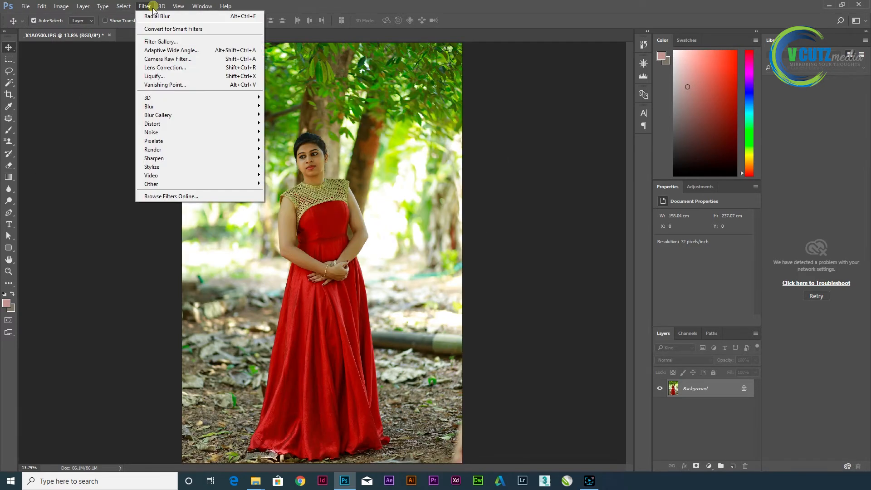
left_click(186, 107)
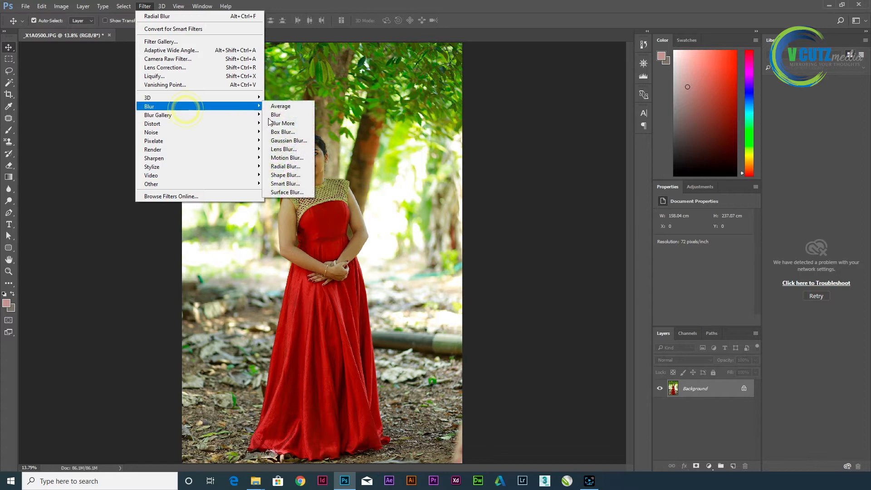
left_click(287, 175)
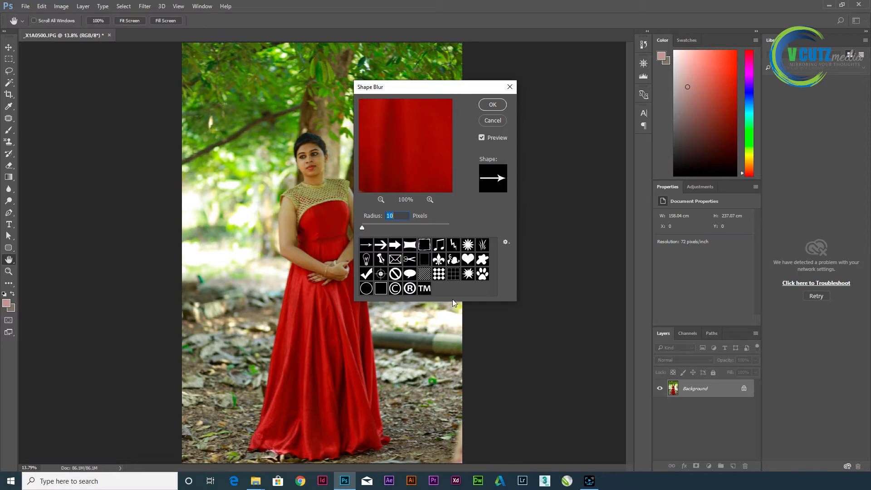
left_click(497, 123)
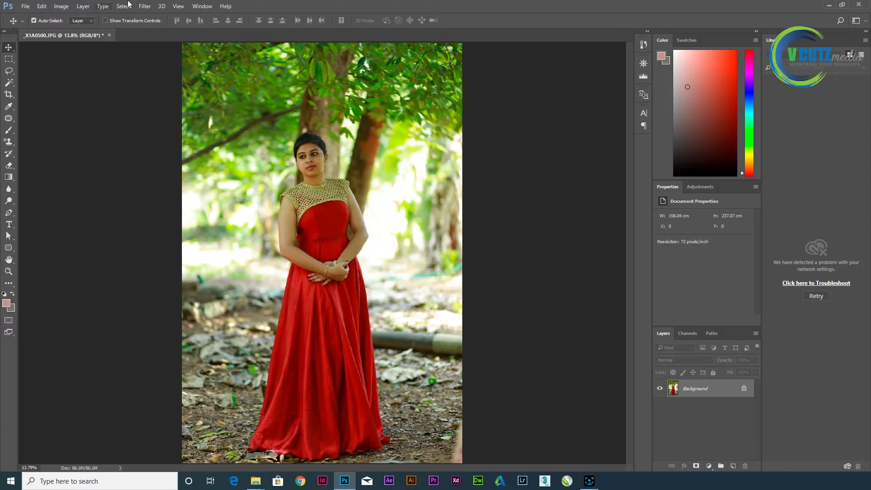
Apply Smart Blur to the Background layer with radius 12.5, threshold 25 and Low quality, and inspect the woman's face closely
left_click(143, 7)
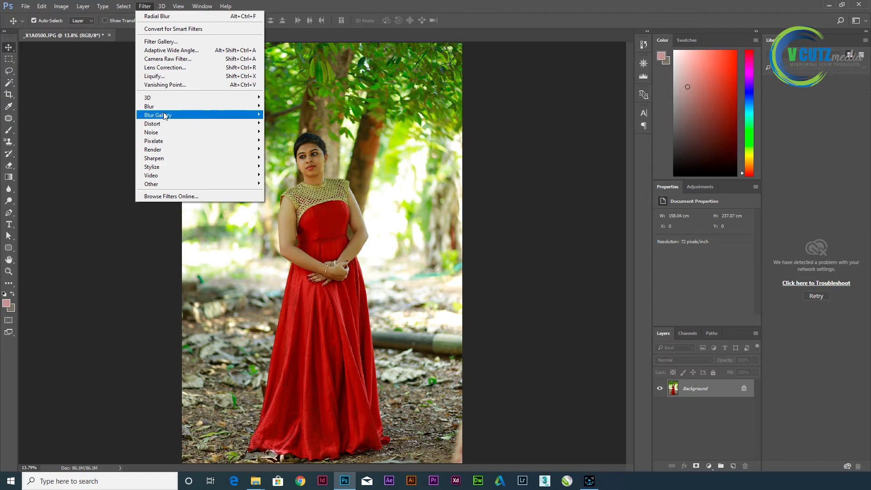
mouse_move(205, 106)
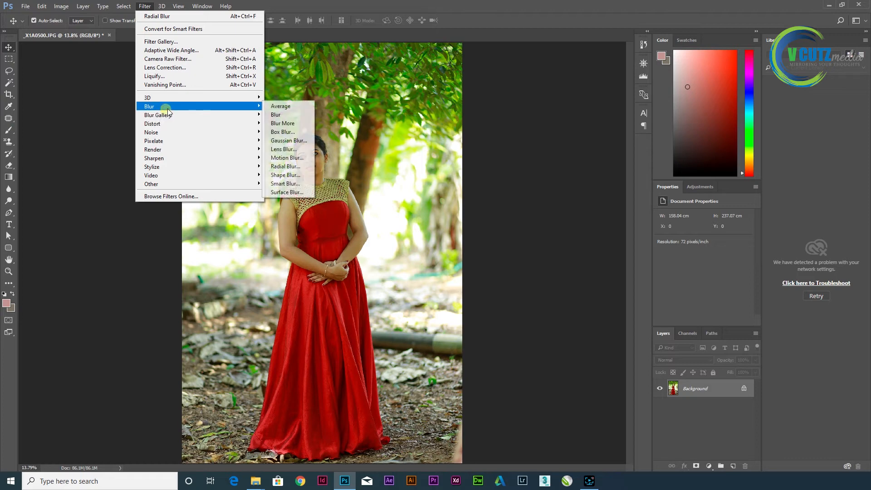
left_click(285, 183)
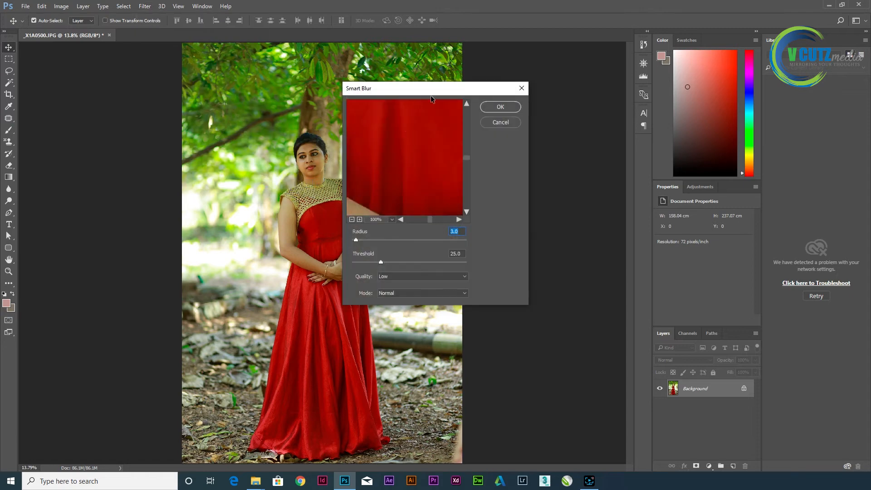
left_click_drag(456, 94, 601, 123)
left_click_drag(502, 270, 524, 269)
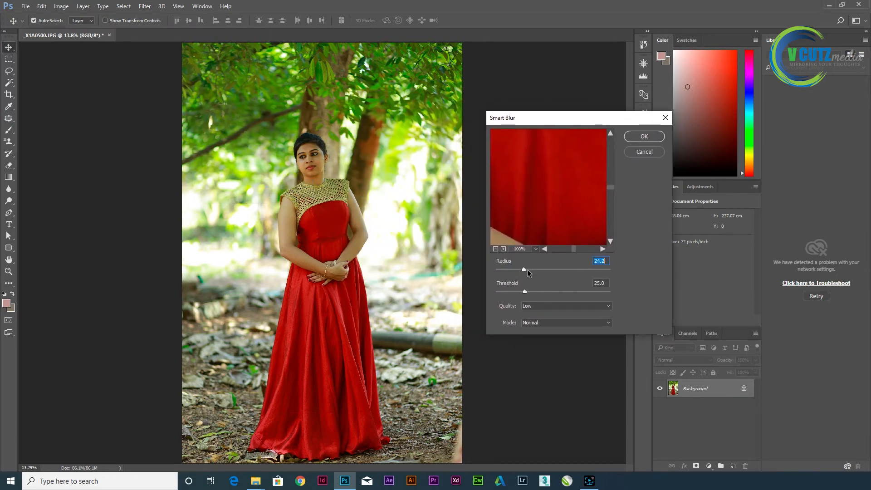
scroll(539, 196, "up", 10)
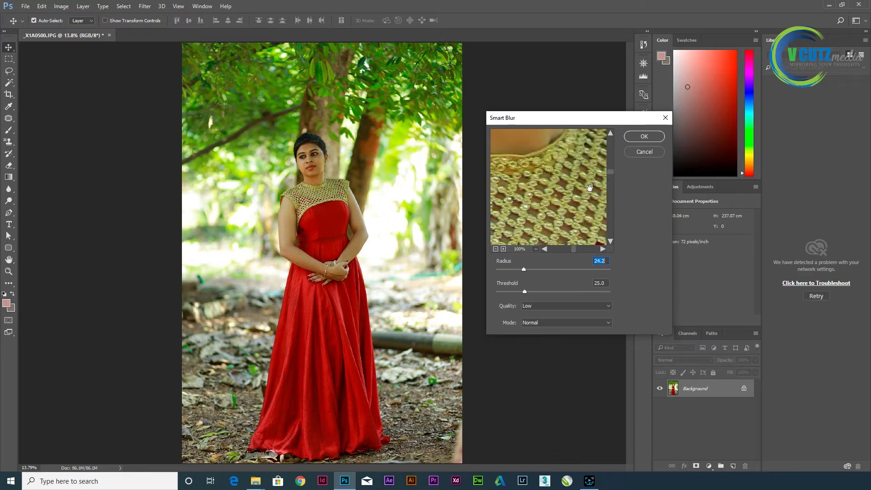
scroll(545, 226, "down", 3)
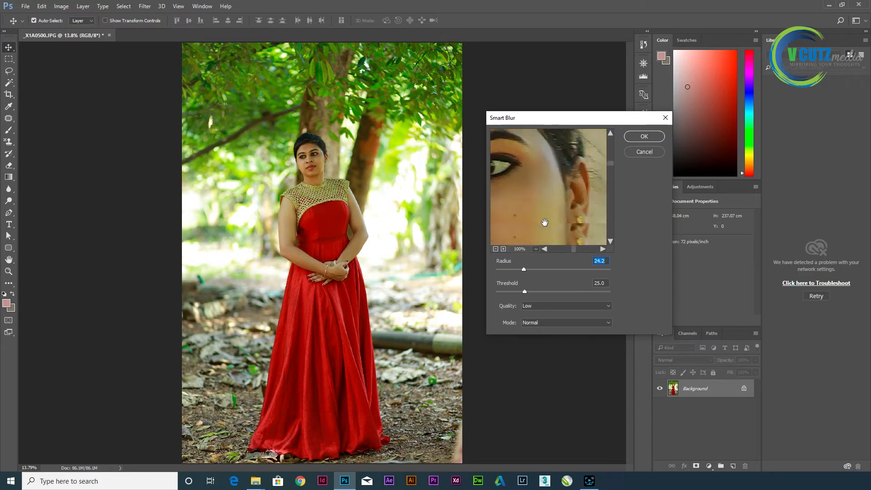
left_click_drag(522, 269, 511, 272)
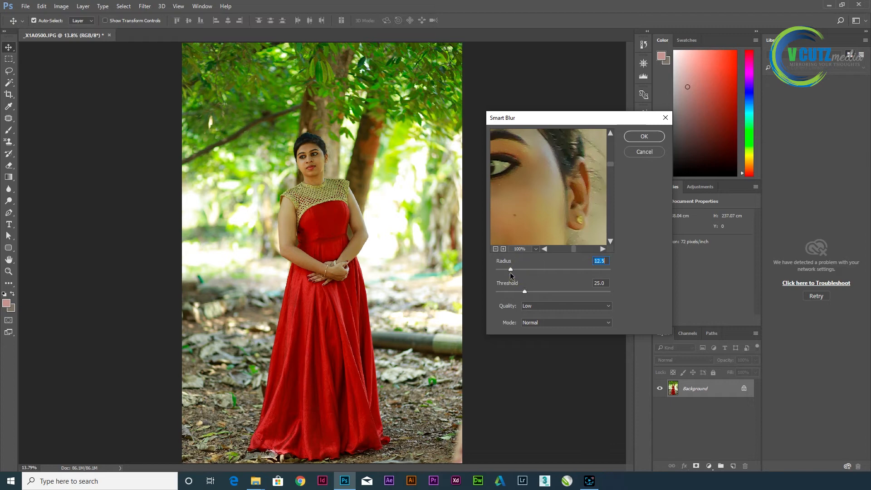
left_click(644, 136)
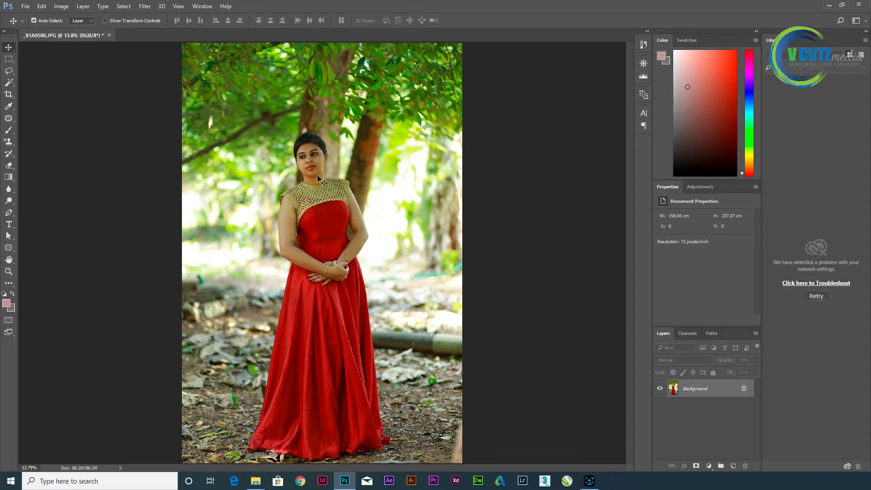
scroll(344, 184, "up", 10)
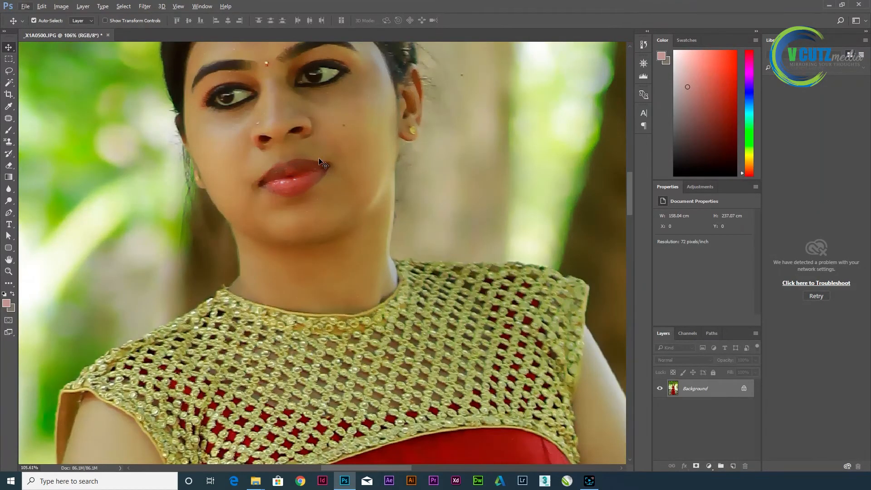
left_click_drag(319, 162, 335, 244)
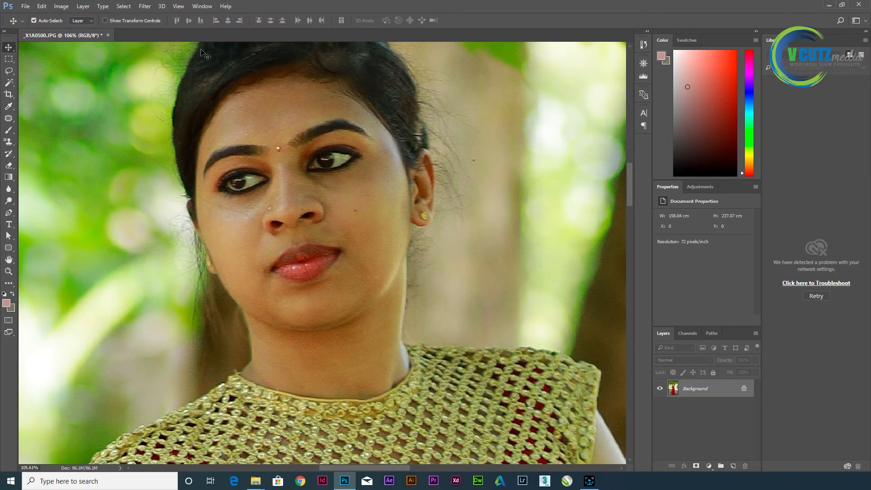
scroll(372, 237, "down", 8)
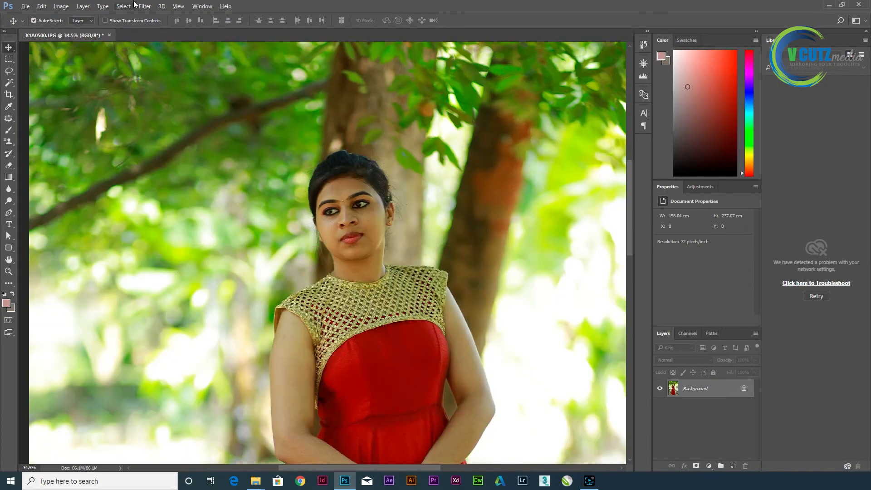
Start a Field Blur with three pins: one in the upper-left foliage, one on the woman's chest and one on the lower-right ground
left_click(134, 6)
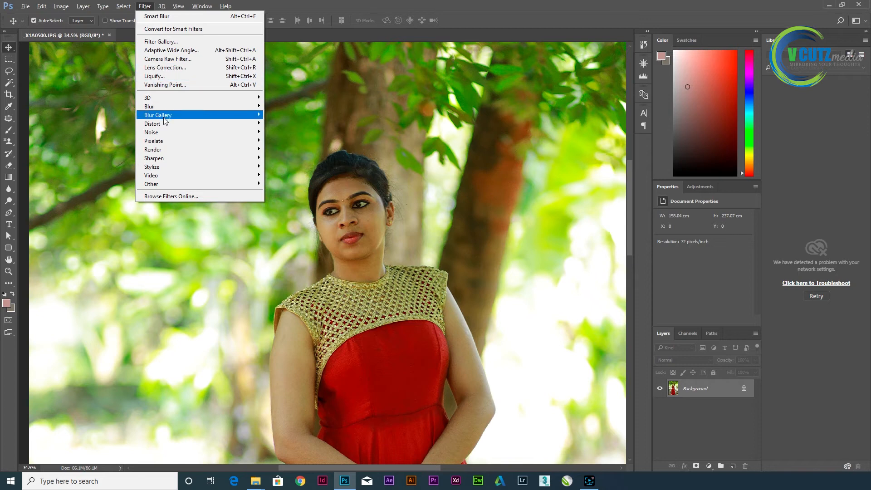
mouse_move(168, 115)
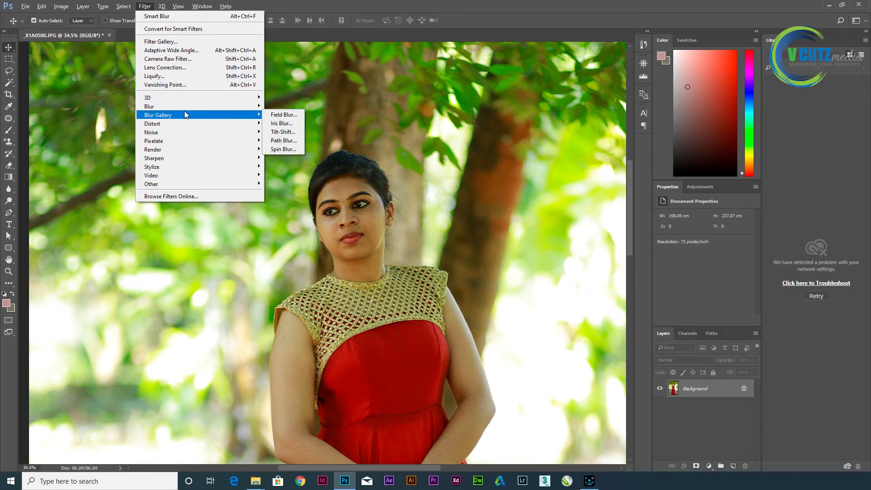
left_click(286, 115)
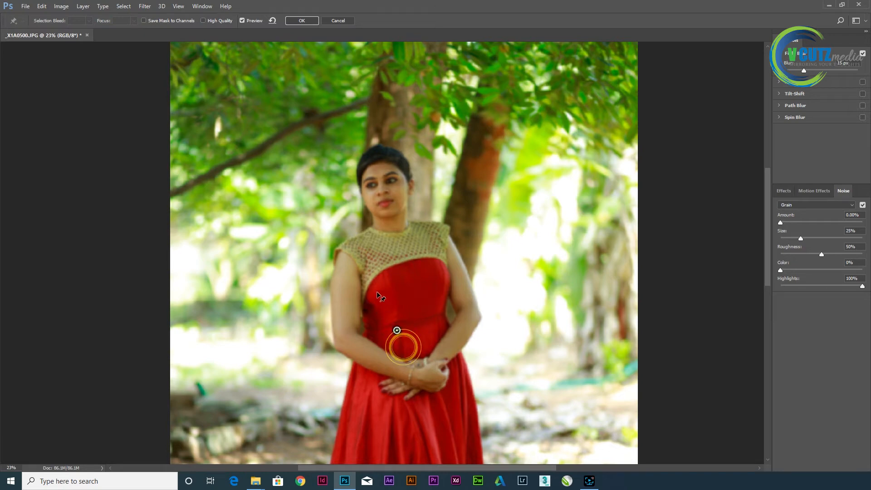
left_click_drag(404, 346, 261, 114)
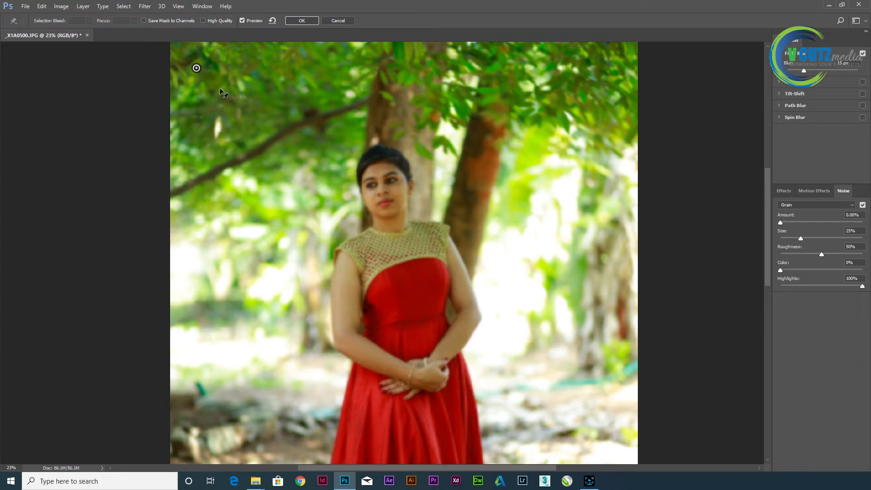
scroll(500, 293, "down", 2)
scroll(513, 295, "down", 3)
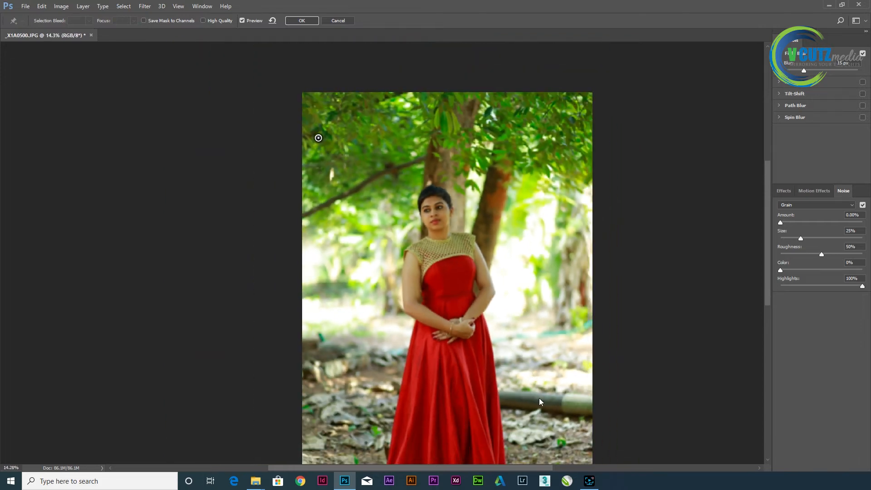
left_click(445, 261)
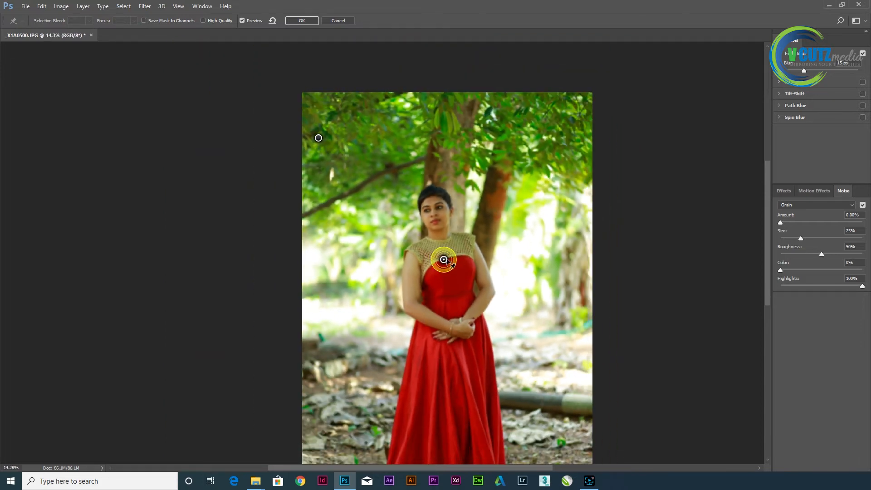
scroll(568, 431, "down", 3)
left_click(566, 454)
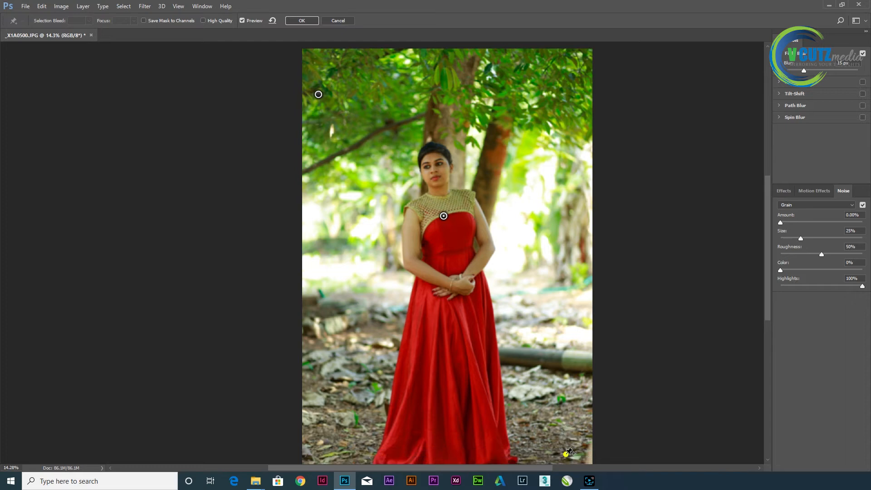
Increase the foliage pin's blur, set the chest pin to 0 px and the ground pin to 127 px, and apply the Field Blur
left_click(319, 94)
left_click_drag(804, 70, 824, 73)
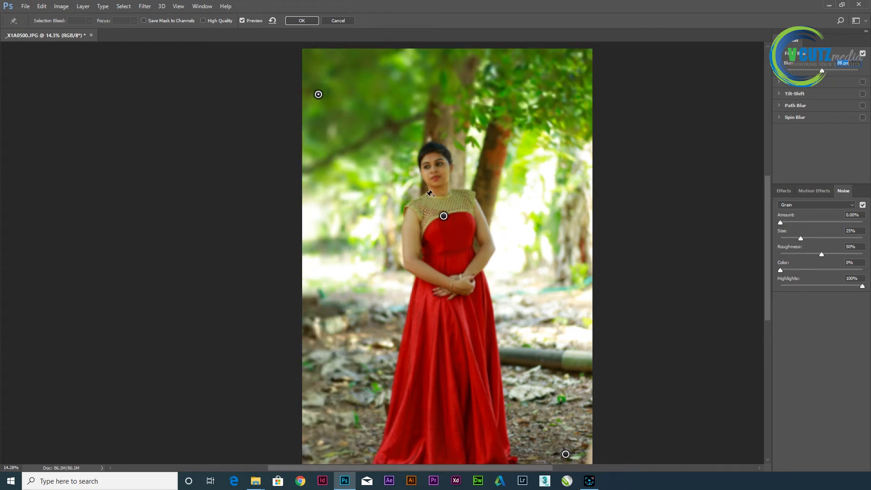
left_click(444, 216)
left_click_drag(805, 70, 745, 71)
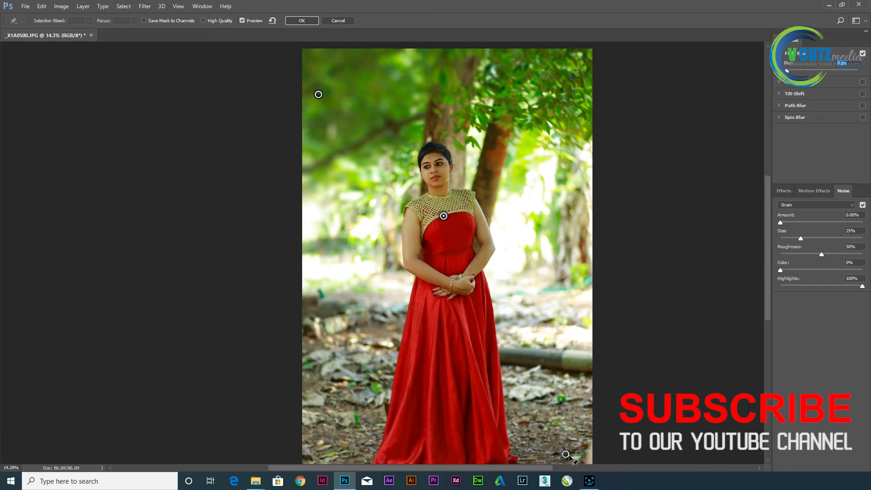
left_click(566, 454)
left_click_drag(805, 70, 828, 70)
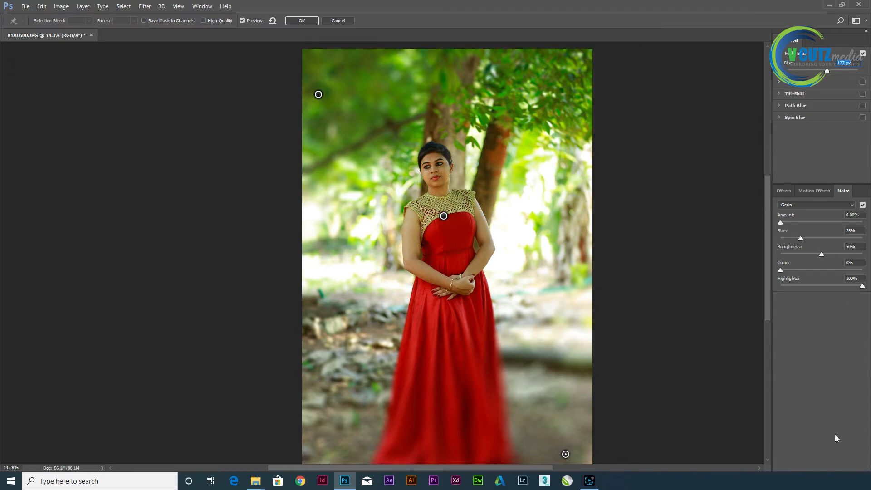
left_click(304, 21)
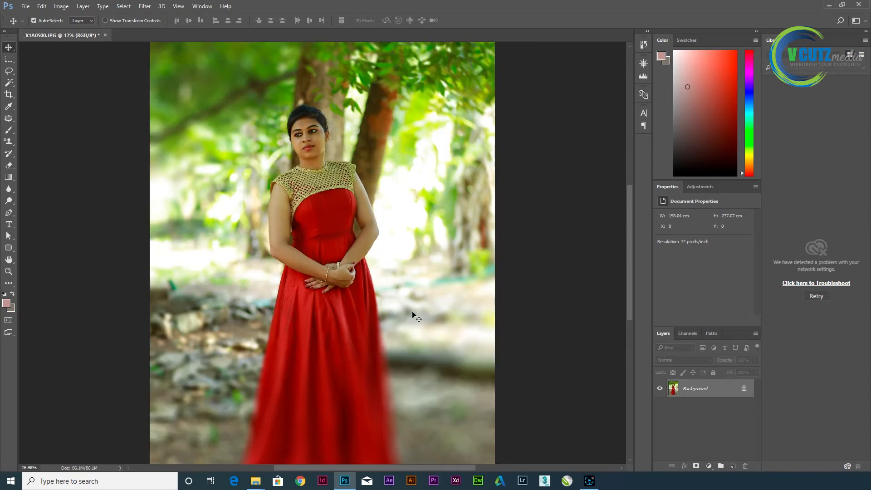
scroll(414, 314, "down", 2)
scroll(399, 306, "down", 2)
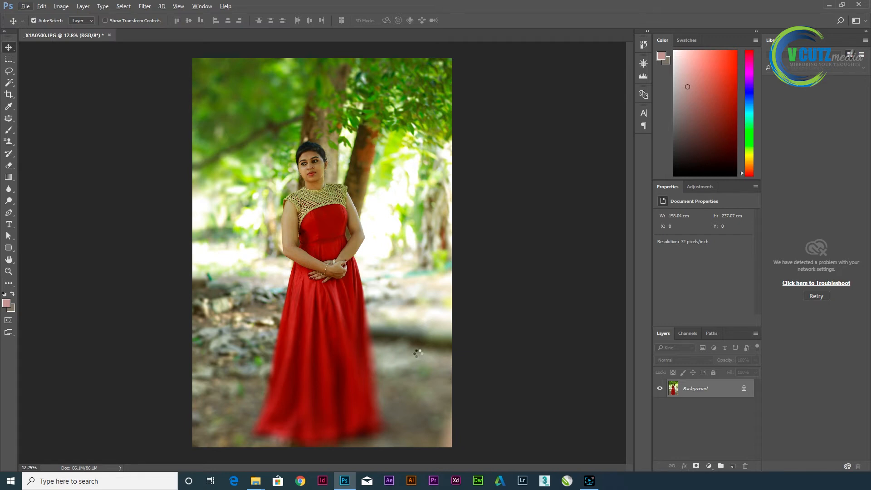
Start an Iris Blur on the Background layer and set its blur to 50 px
left_click(145, 6)
mouse_move(185, 115)
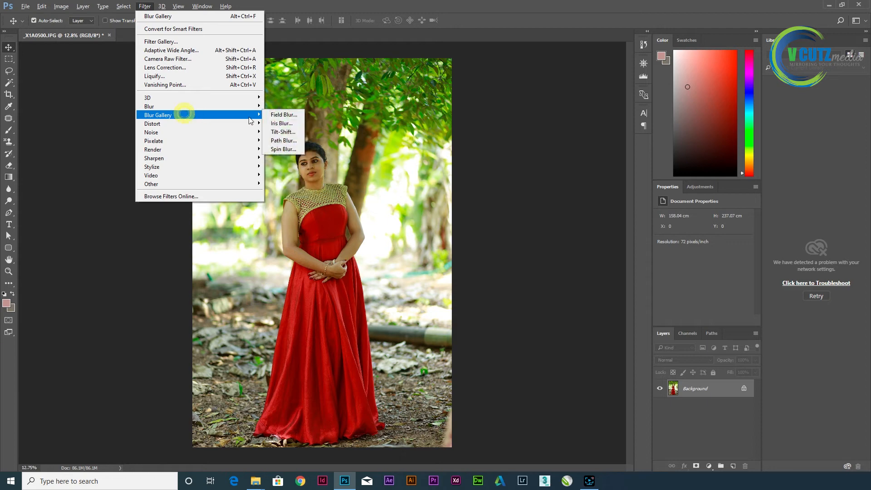
left_click(283, 123)
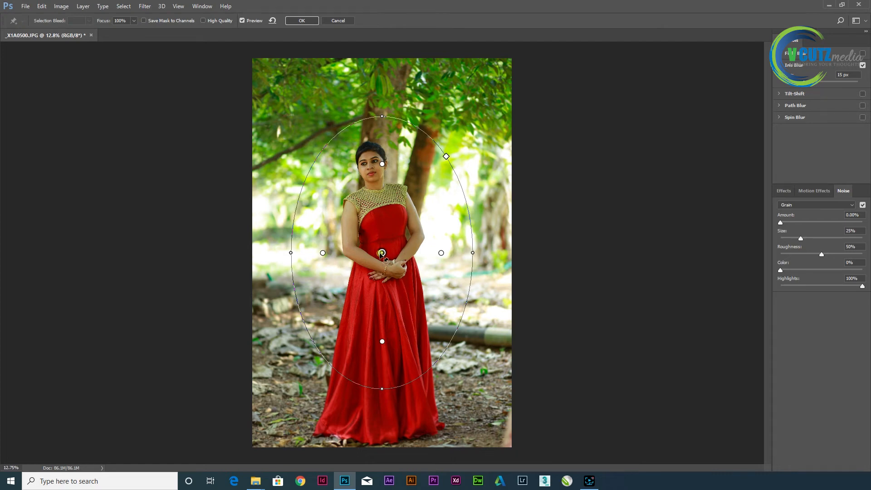
left_click_drag(808, 87, 824, 84)
left_click_drag(820, 86, 818, 84)
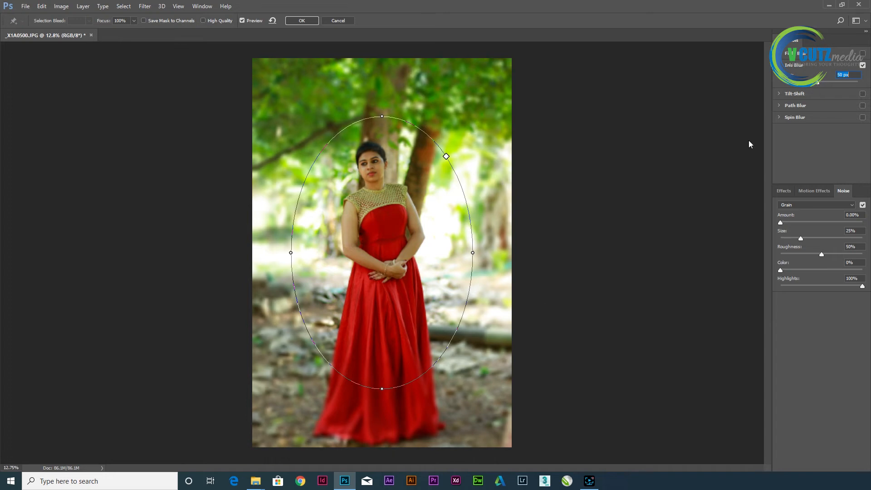
Reshape the iris into a taller rounded rectangle with an enlarged sharp zone, and move it down to enclose the woman from head to hem
left_click_drag(383, 390, 385, 414)
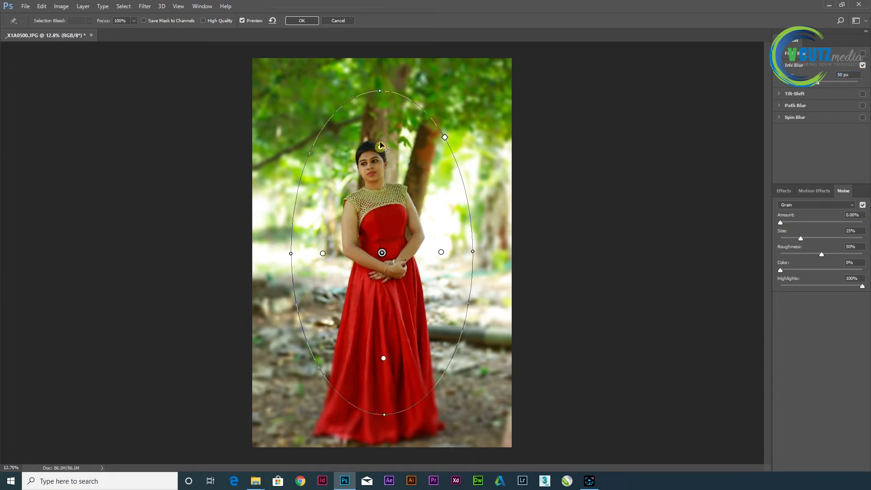
left_click_drag(380, 148, 380, 118)
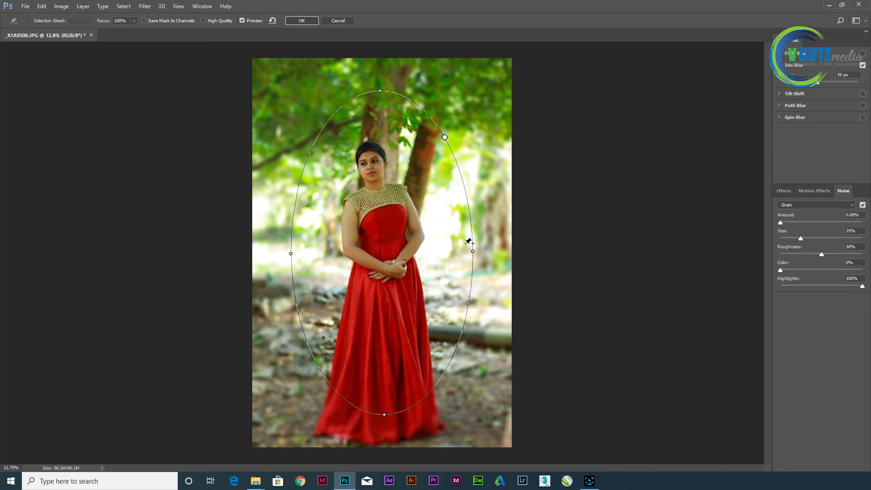
left_click_drag(445, 138, 484, 103)
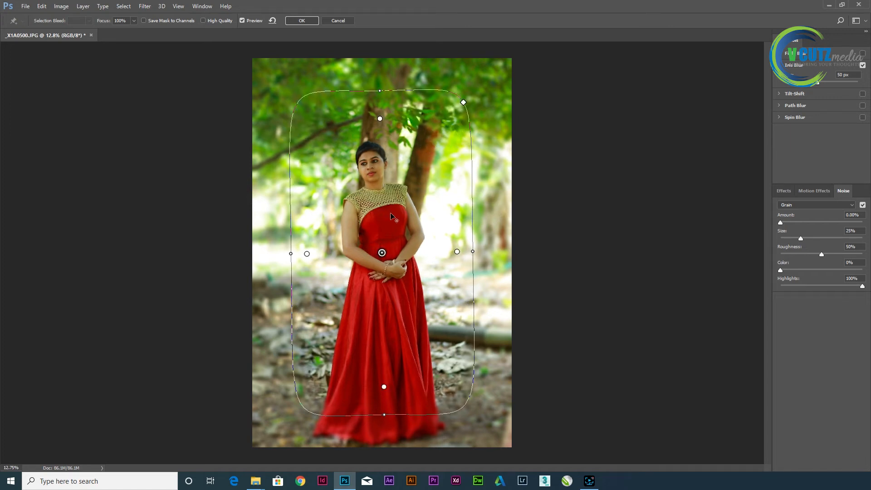
left_click_drag(404, 258, 402, 285)
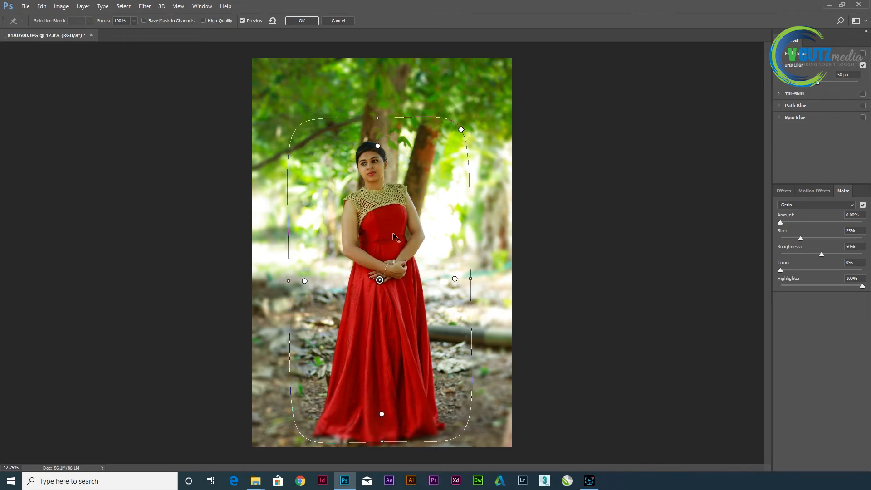
left_click_drag(380, 146, 382, 142)
Add and delete a second iris pin in the upper-right foliage, and apply and undo the Iris Blur
left_click(496, 65)
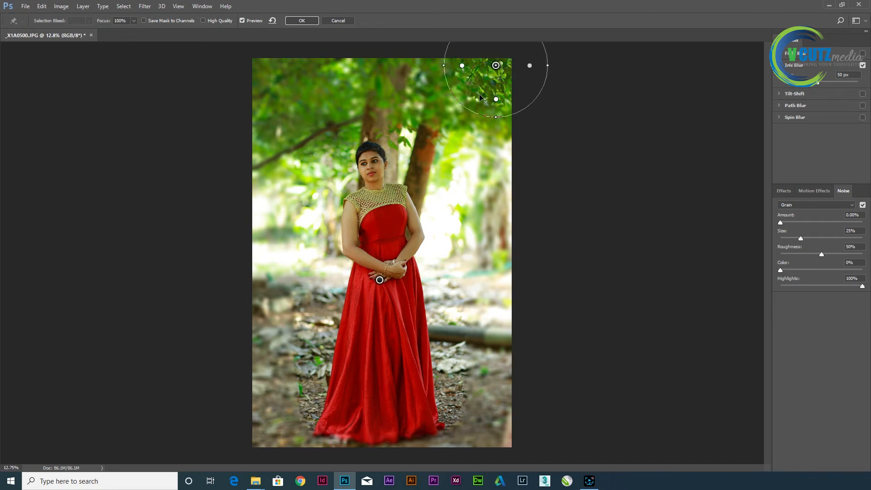
key("Delete")
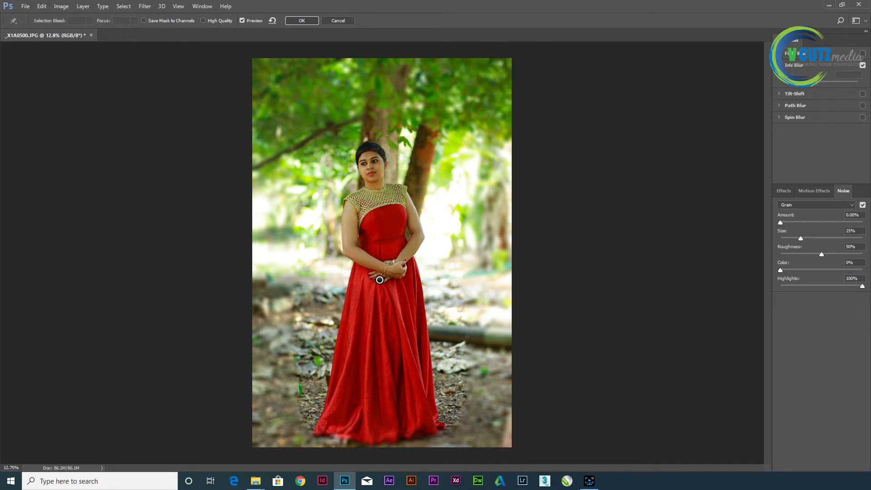
left_click(299, 21)
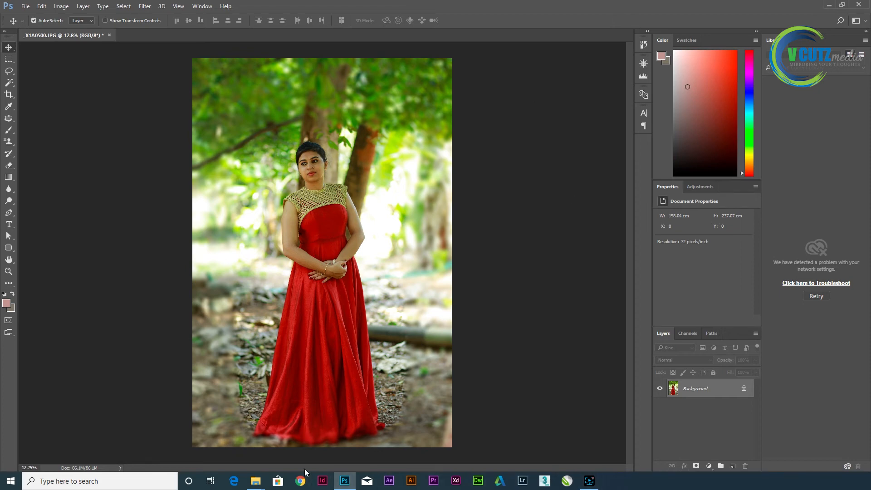
key("ctrl+z")
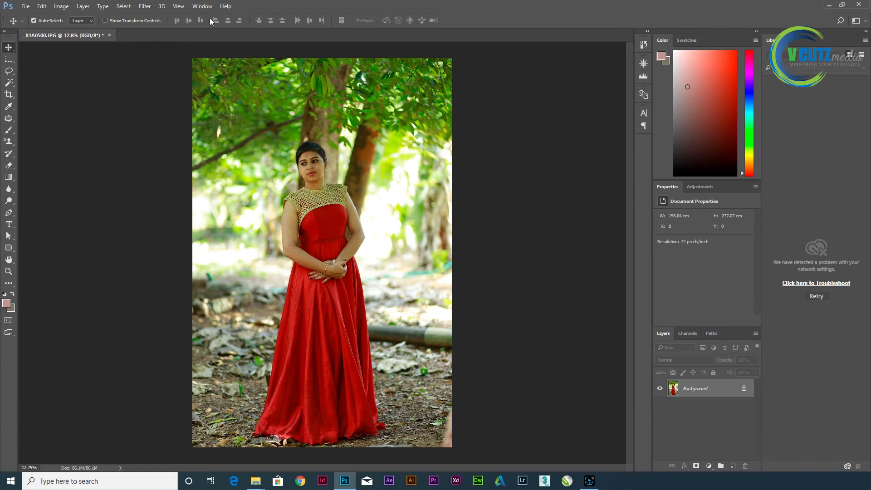
Start a Tilt-Shift blur, tilt its lines slightly, and move the focus lines to the top of the woman's head and her skirt below the hands
left_click(144, 6)
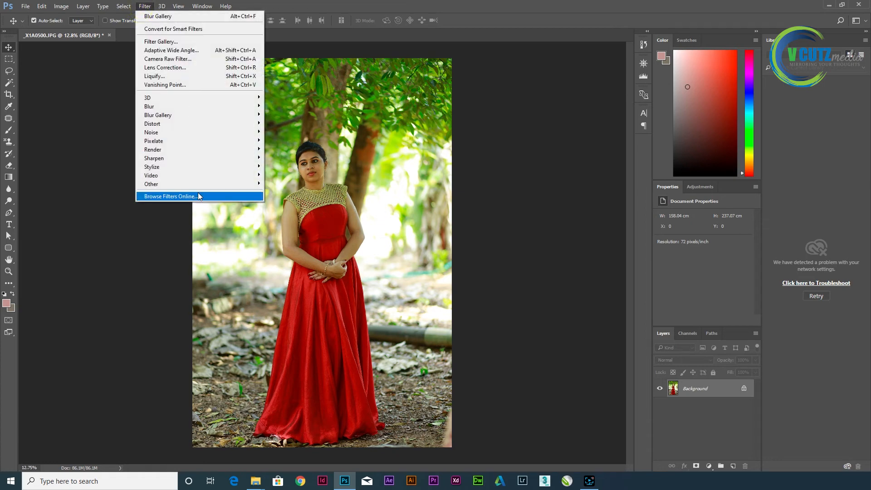
mouse_move(182, 115)
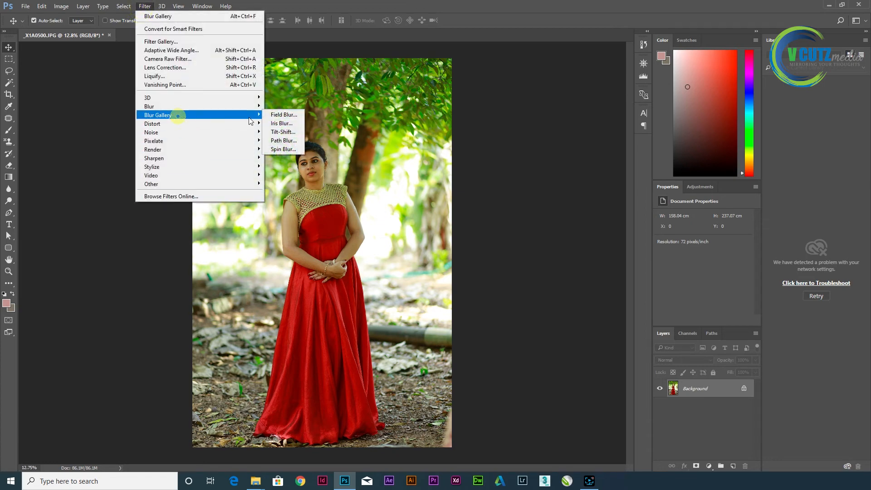
left_click(281, 132)
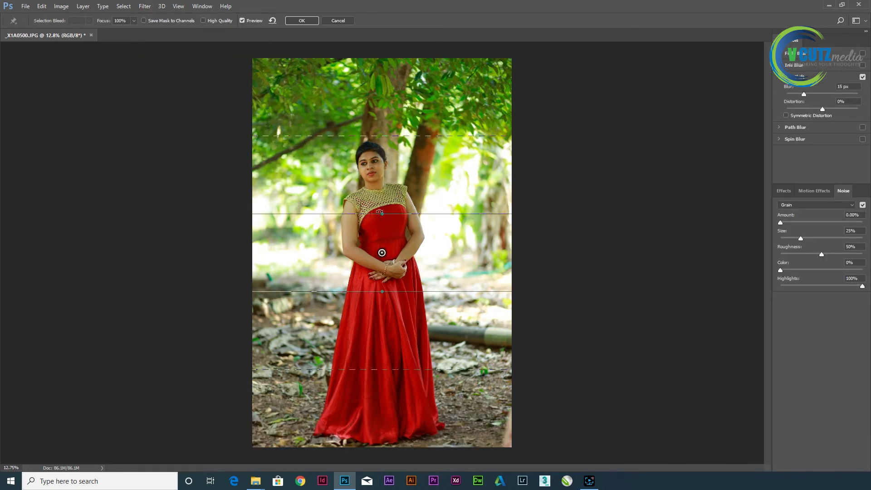
left_click_drag(380, 211, 379, 174)
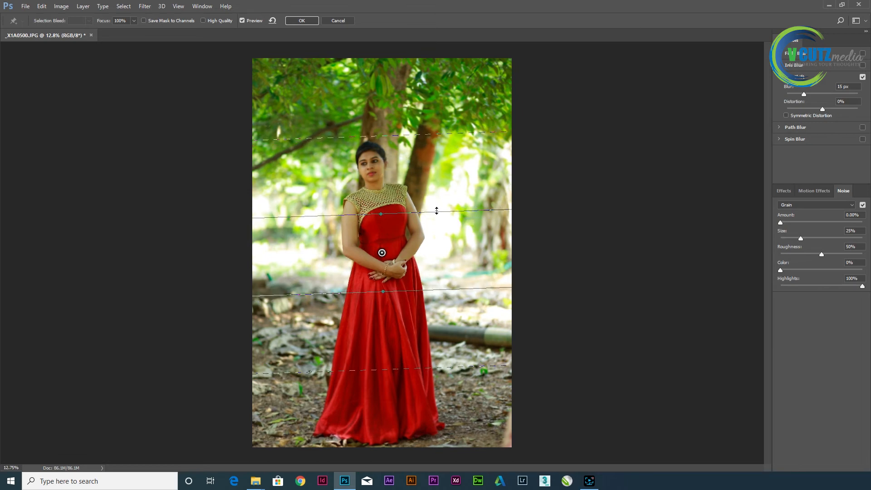
left_click_drag(436, 211, 433, 145)
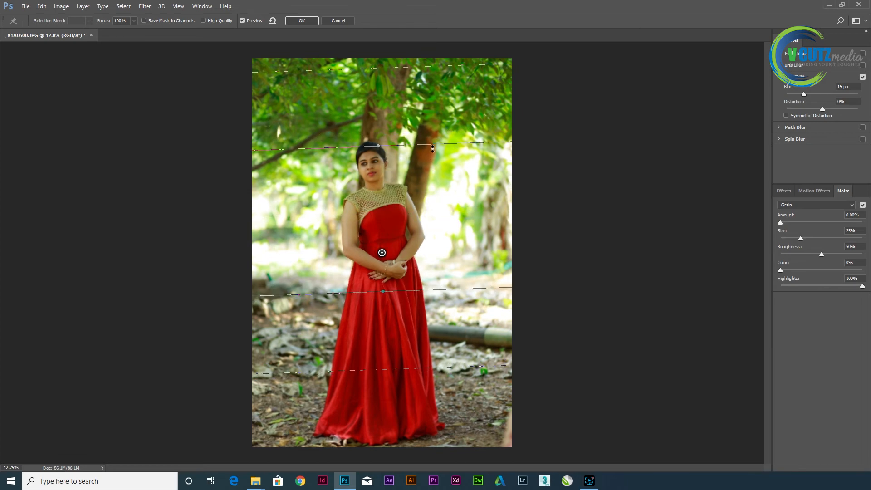
left_click_drag(407, 289, 495, 309)
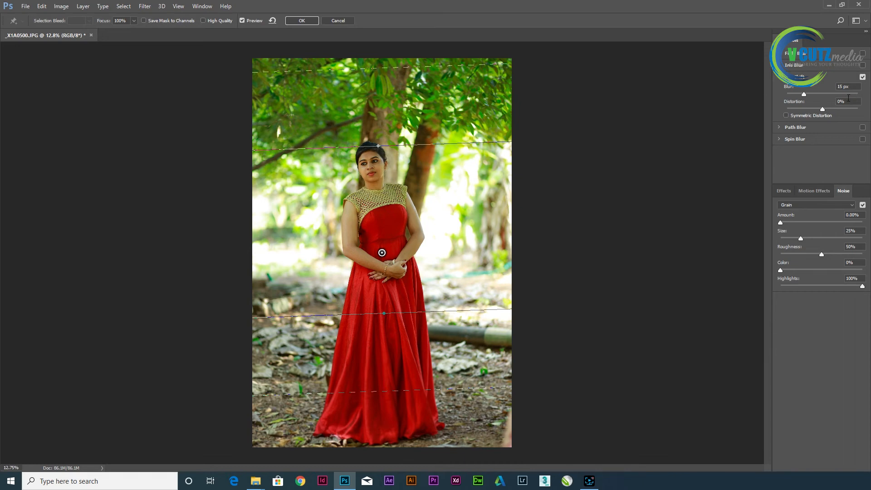
Set the Tilt-Shift blur to 279 px with 36% distortion, and turn Tilt-Shift off
left_click_drag(804, 94, 848, 116)
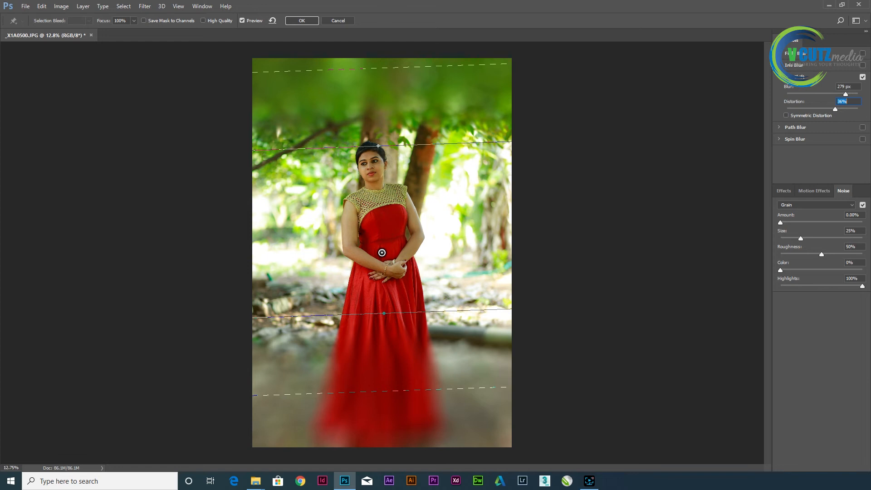
left_click(863, 77)
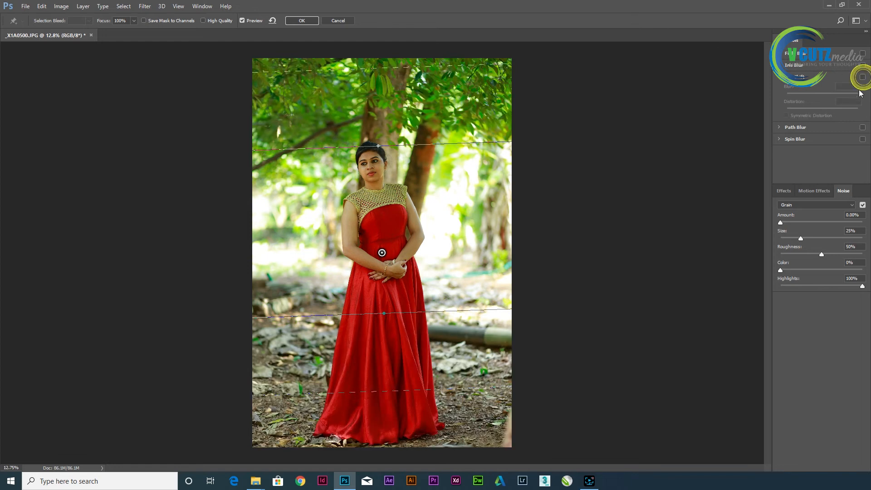
Enable Path Blur and shape its path into a curve from the lower skirt up to the bright background beside the woman
left_click(781, 127)
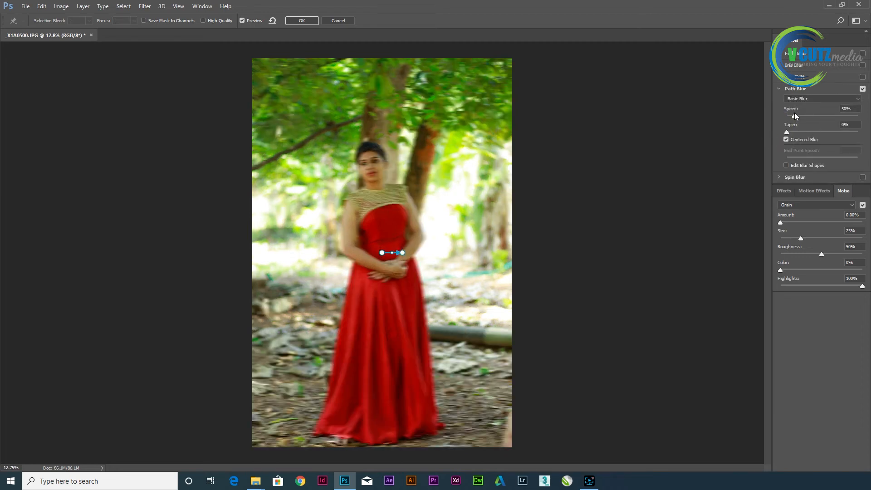
left_click_drag(400, 253, 475, 251)
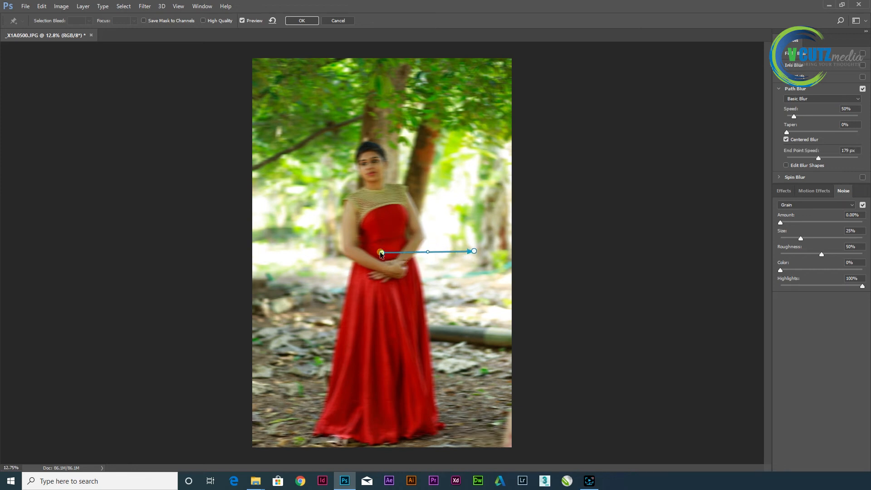
left_click_drag(381, 253, 392, 395)
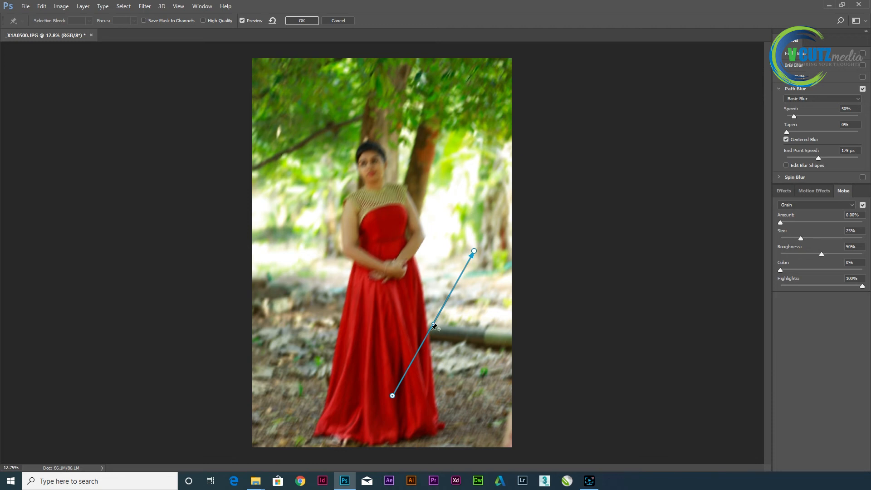
left_click_drag(434, 326, 474, 336)
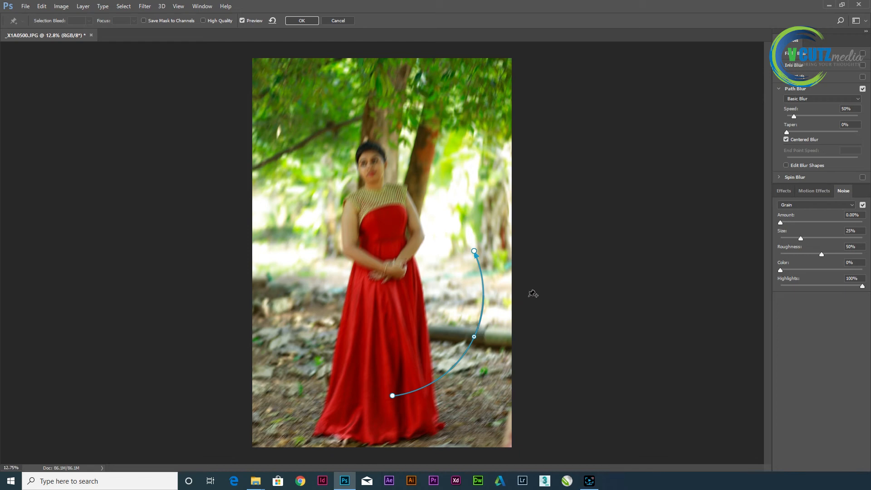
Try Path Blur with 30% taper and 175% speed along an S-shaped path across the skirt, and cancel the blur
left_click_drag(795, 117, 837, 132)
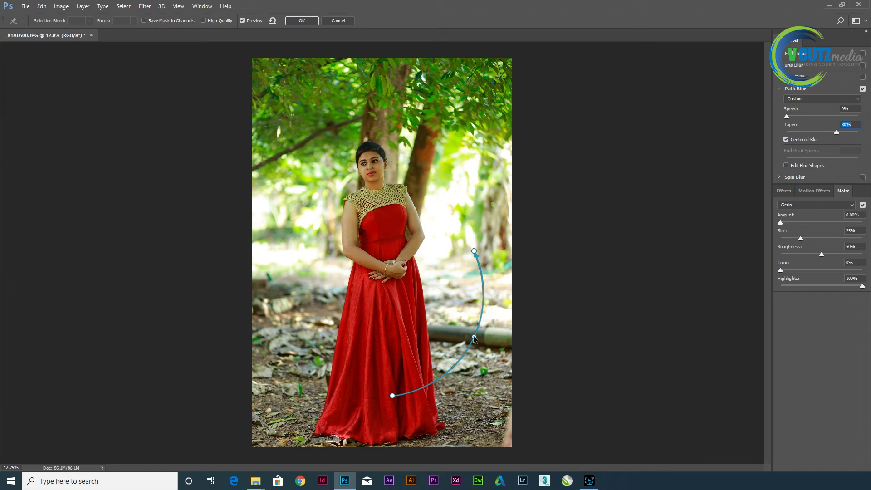
left_click_drag(474, 338, 374, 288)
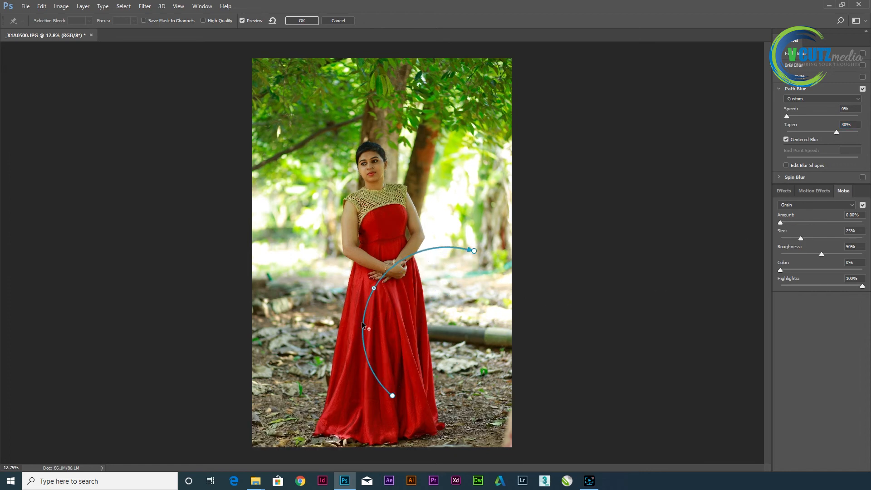
left_click_drag(363, 323, 455, 335)
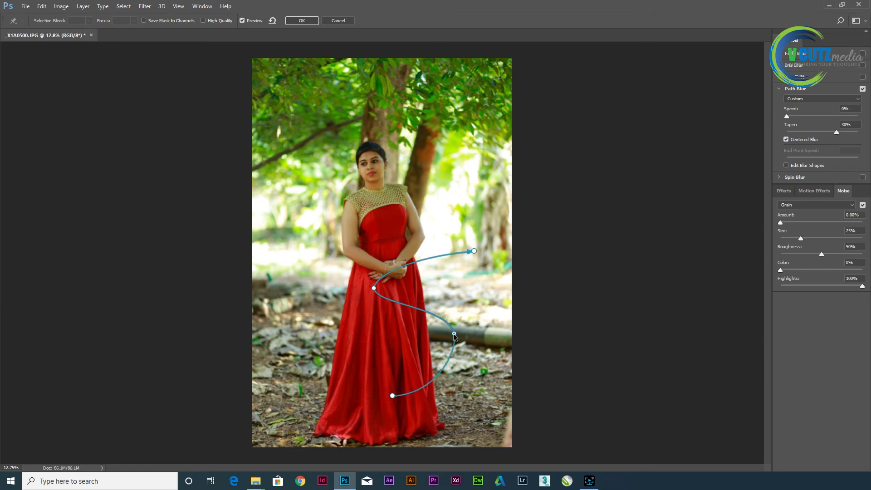
left_click_drag(788, 118, 813, 117)
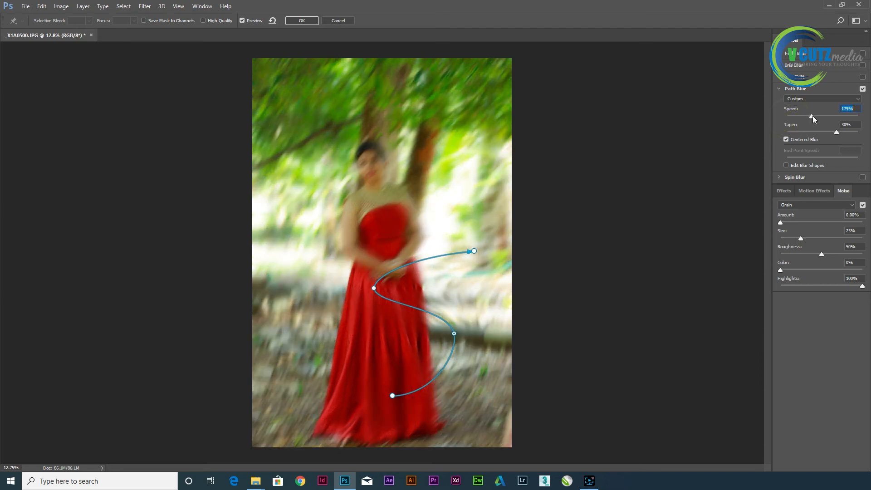
left_click(863, 89)
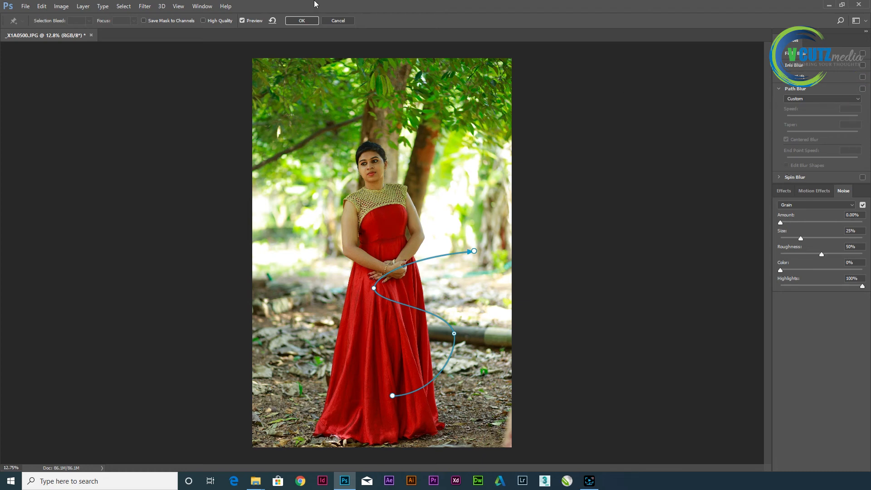
left_click(340, 22)
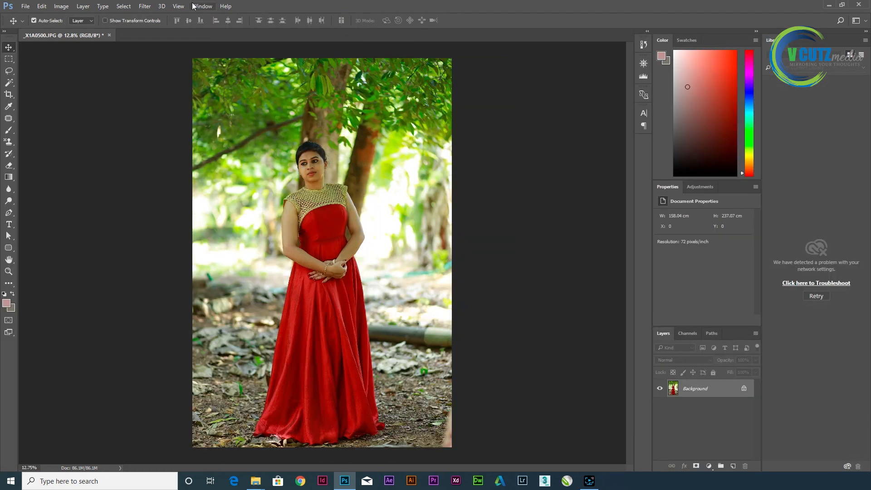
Start a Spin Blur and shape its ellipse into a wide oval over the foliage above the woman's head
left_click(142, 6)
mouse_move(238, 116)
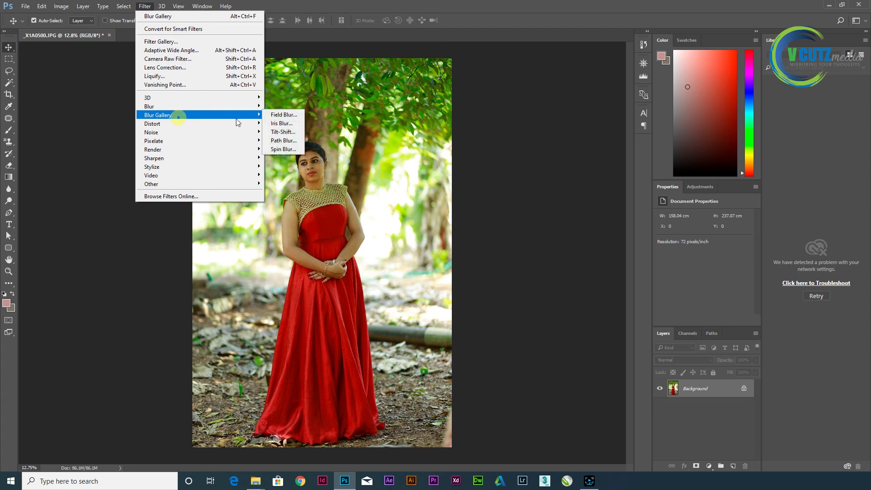
left_click(294, 150)
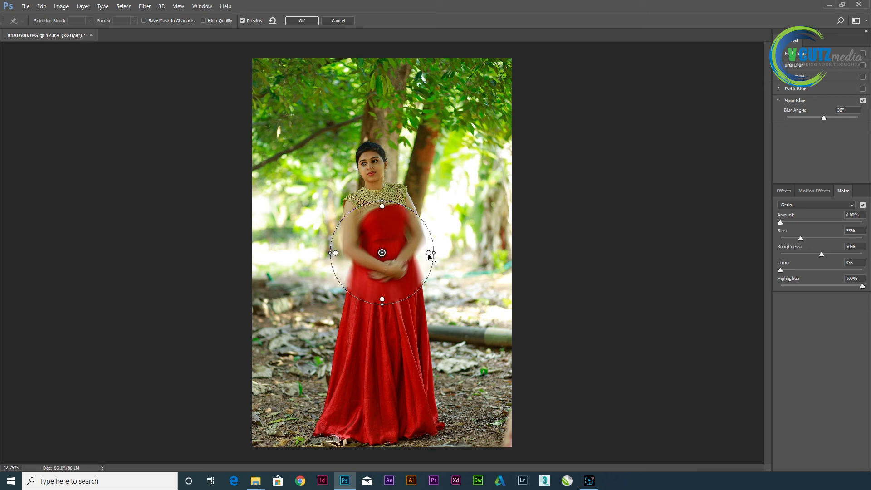
left_click_drag(429, 257, 439, 104)
left_click_drag(287, 97, 391, 92)
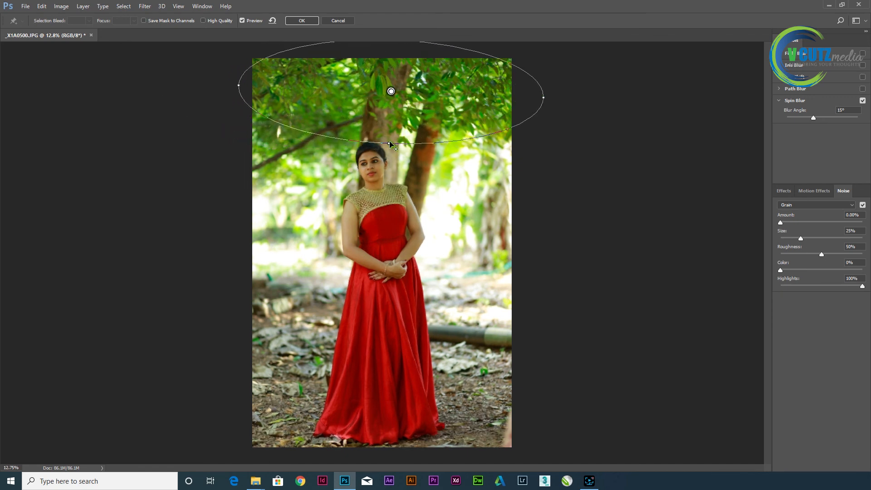
left_click_drag(391, 144, 391, 139)
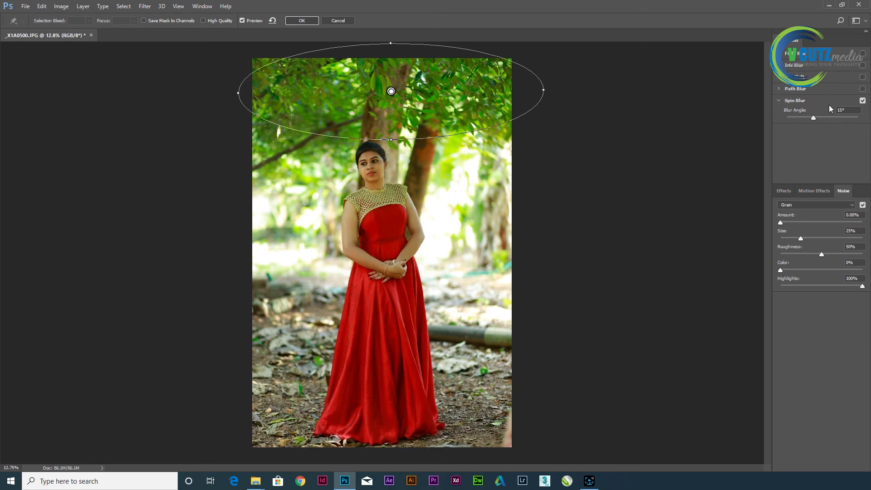
Add a second wide spin ellipse over the foliage, set its blur angle to 4°, and cancel the Spin Blur
left_click_drag(811, 118, 868, 124)
left_click(376, 103)
left_click_drag(426, 104, 534, 108)
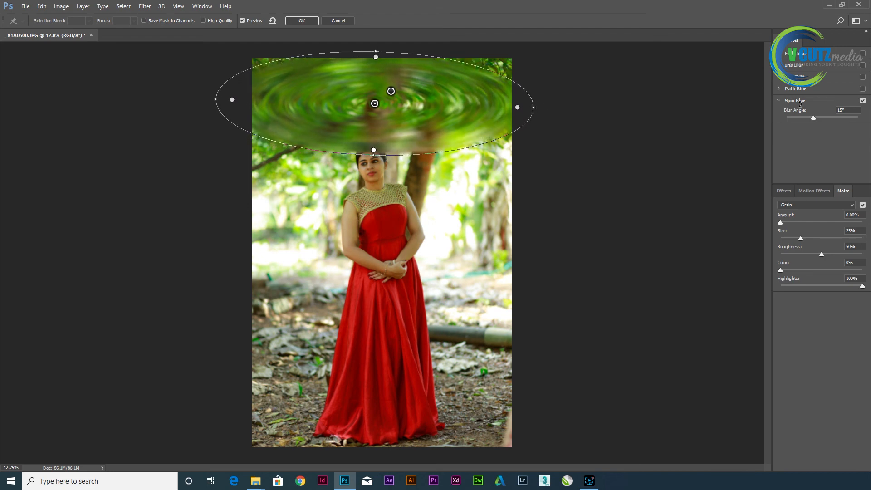
left_click_drag(814, 119, 793, 118)
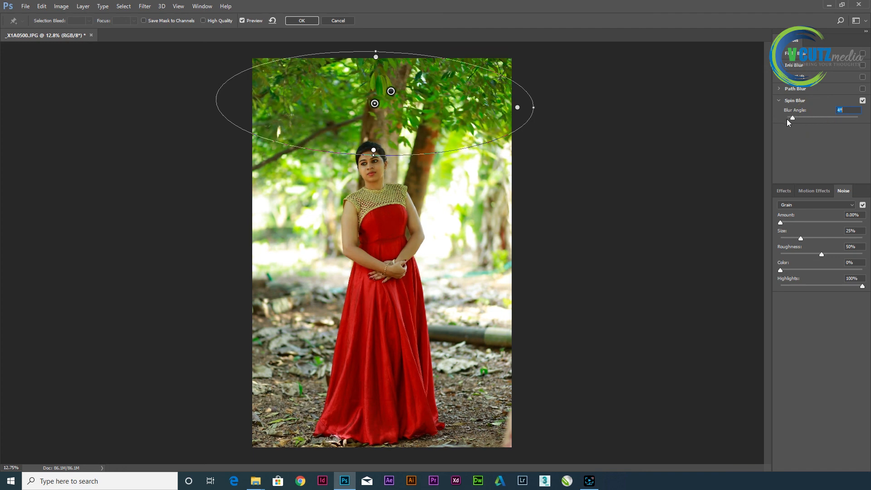
left_click(338, 21)
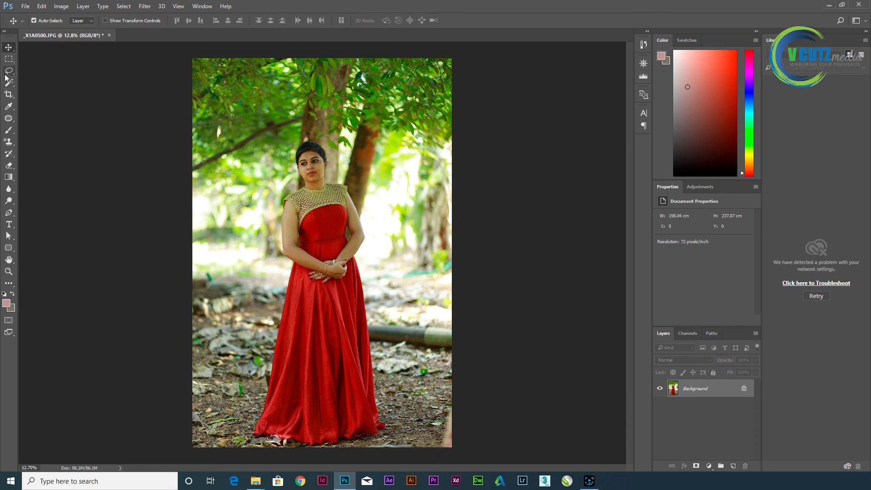
Select the woman with the Quick Selection tool and invert the selection to cover the background
left_click_drag(9, 82, 46, 83)
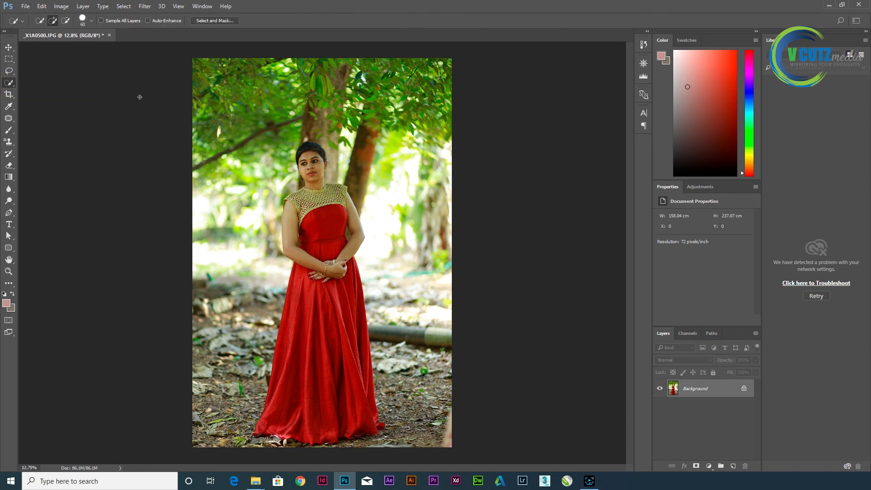
mouse_move(307, 170)
left_mouse_down()
mouse_move(318, 210)
mouse_move(311, 150)
mouse_move(312, 198)
left_mouse_up()
mouse_move(333, 251)
left_mouse_down()
mouse_move(318, 385)
mouse_move(329, 329)
mouse_move(362, 340)
left_mouse_up()
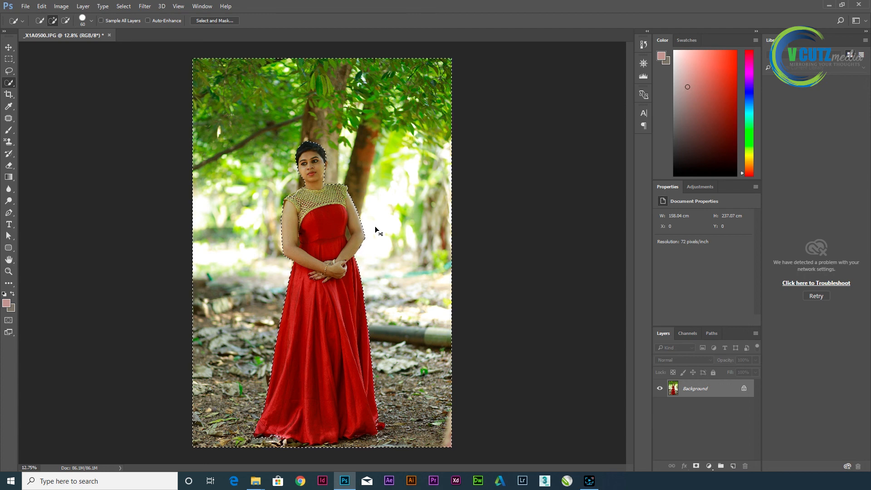
key("ctrl+shift+i")
Apply a Gaussian Blur to the selected background with a slightly reduced radius, and undo it
left_click(145, 6)
mouse_move(163, 107)
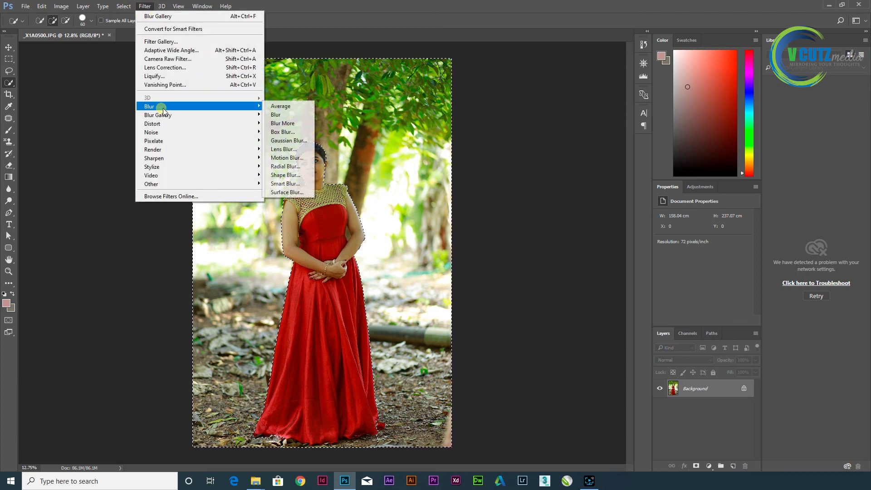
left_click(289, 141)
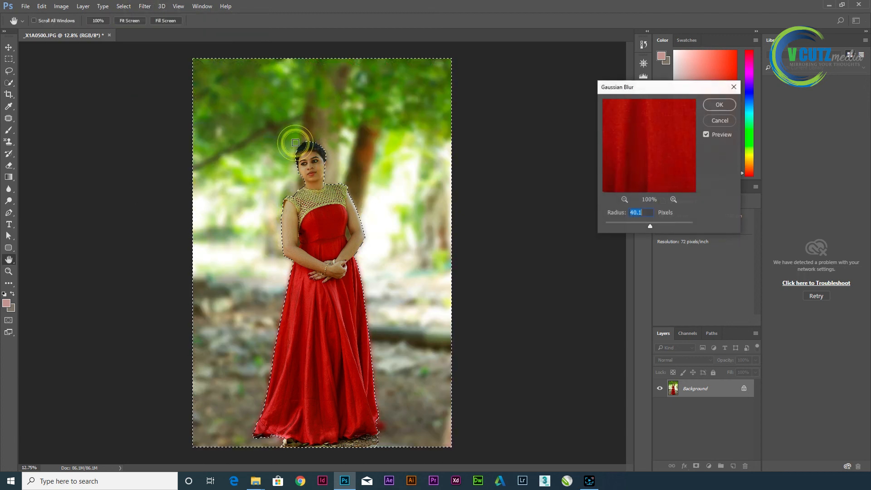
mouse_move(651, 224)
left_mouse_down()
mouse_move(634, 225)
mouse_move(675, 205)
mouse_move(648, 225)
left_mouse_up()
left_click(719, 105)
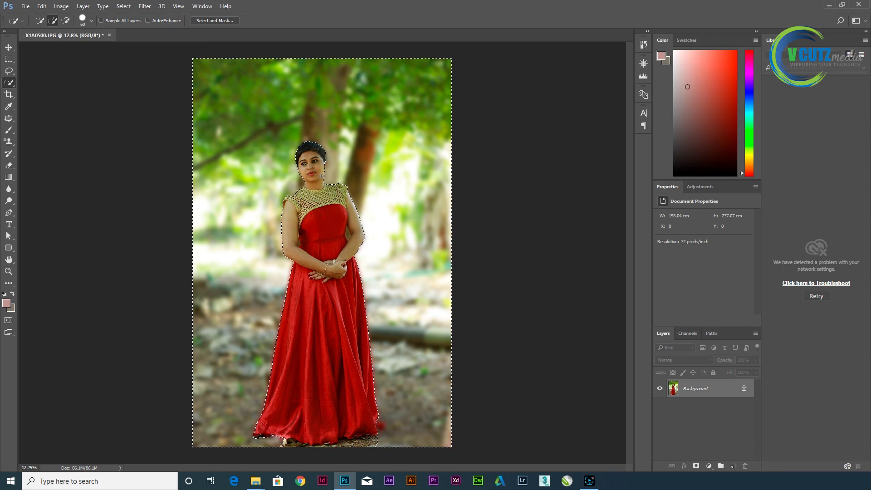
key("ctrl+z")
key("ctrl+z")
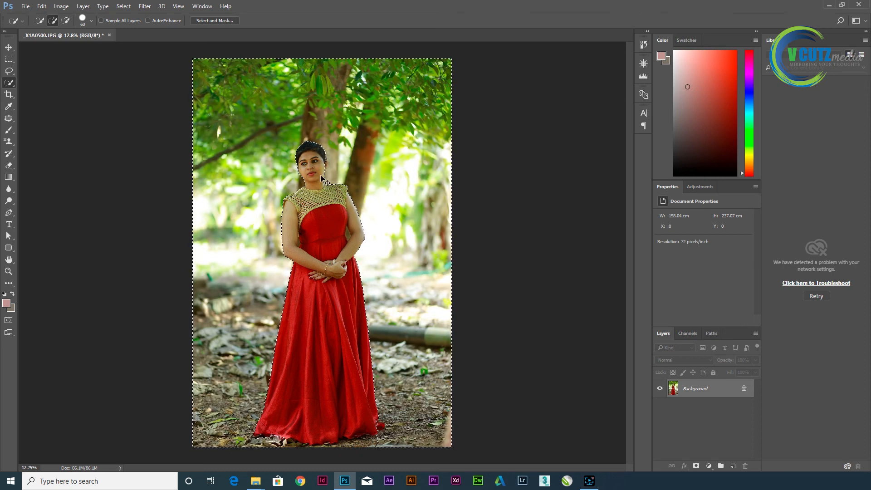